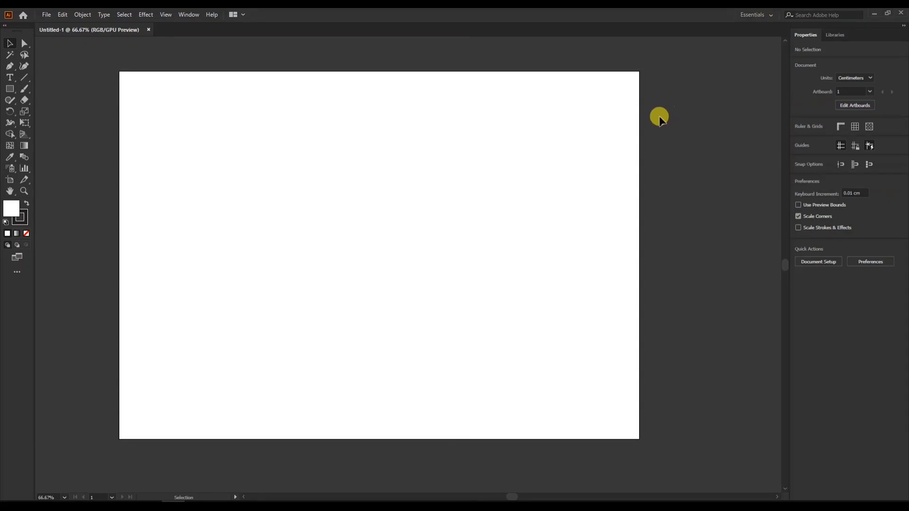
pyautogui.click(47, 15)
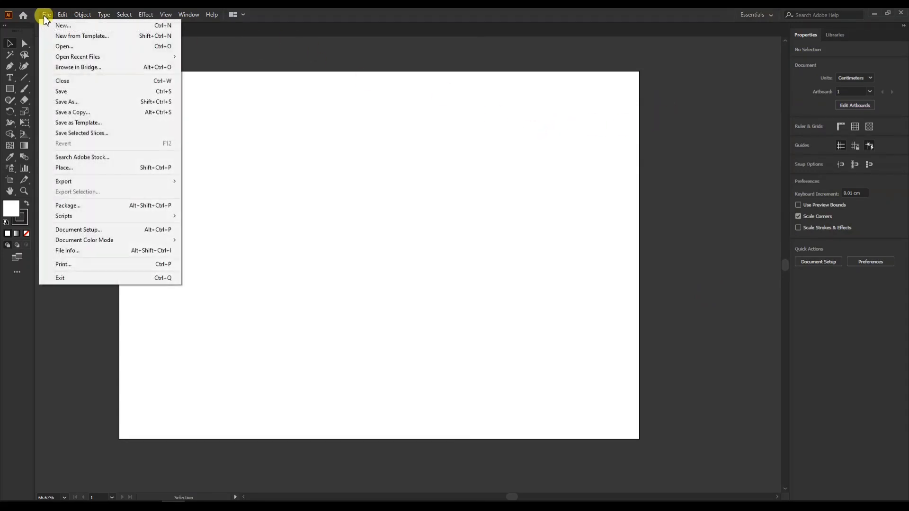
pyautogui.click(61, 26)
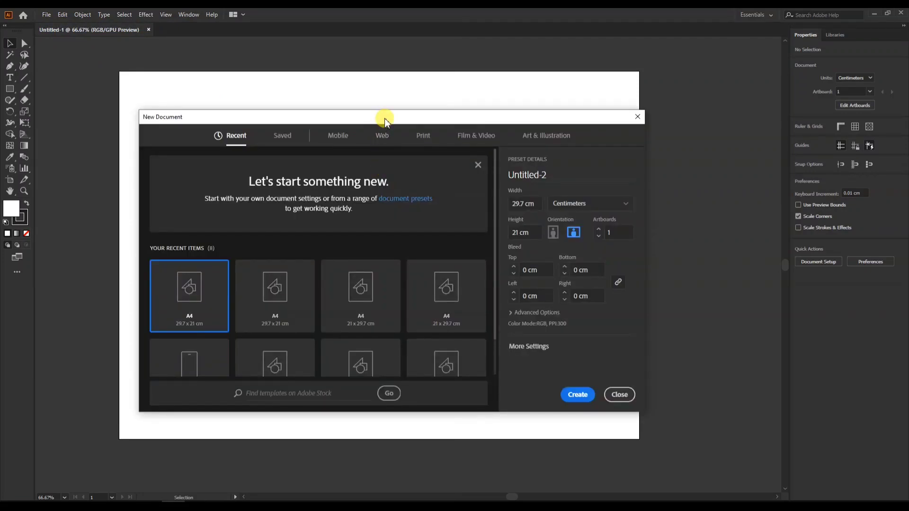
pyautogui.moveTo(384, 119); pyautogui.dragTo(371, 119)
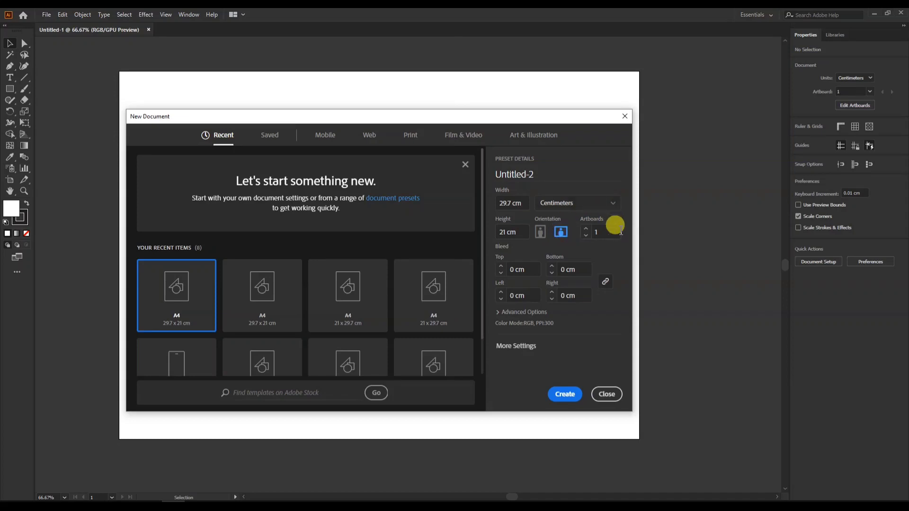
pyautogui.click(586, 230)
pyautogui.click(586, 229)
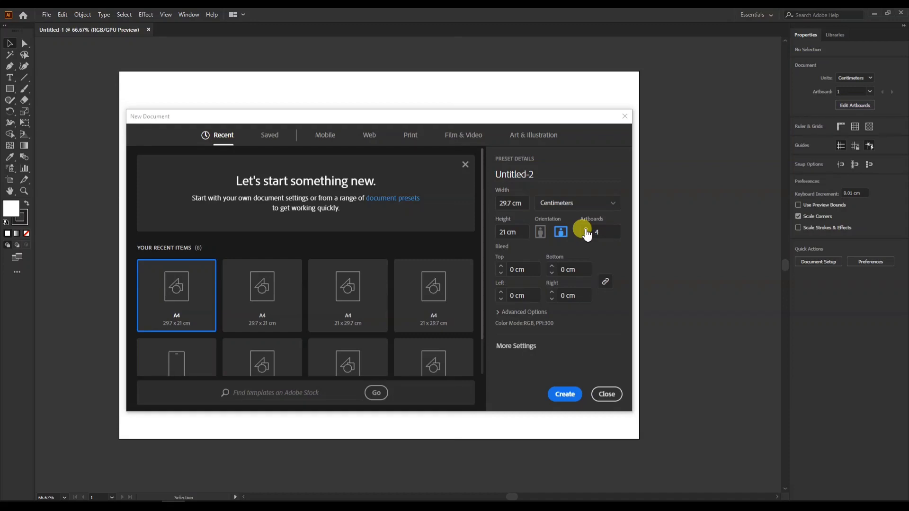
pyautogui.click(586, 236)
pyautogui.click(586, 236)
pyautogui.click(607, 394)
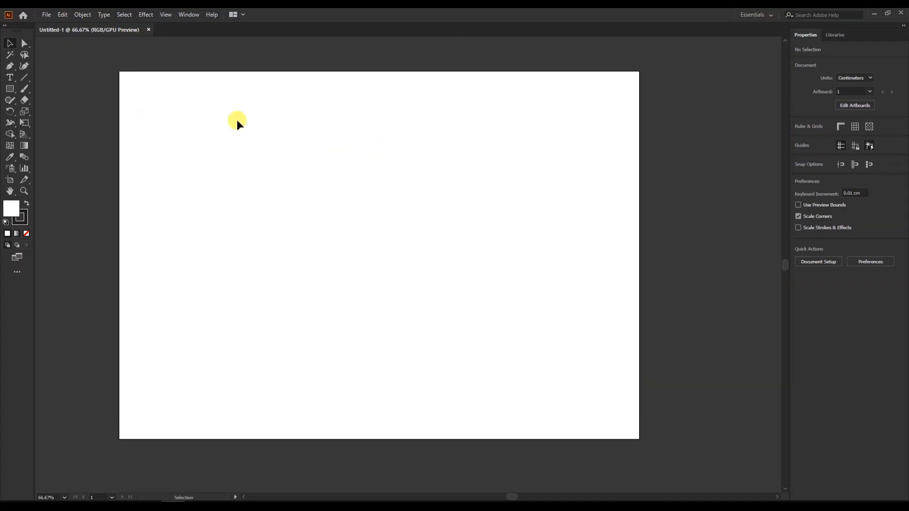
# Step: Switch to the Artboard tool and adjust the artboard's position and size freehand to about 30.03 × 21.33 cm
pyautogui.click(10, 181)
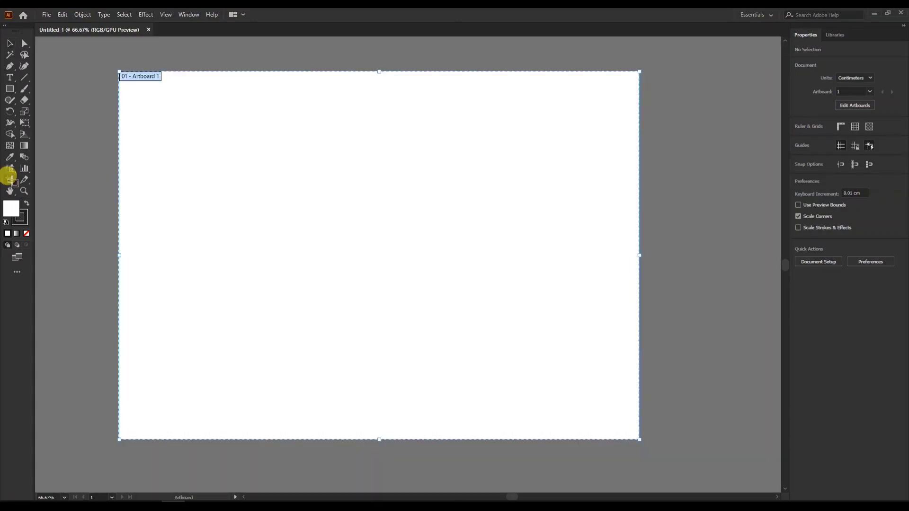
pyautogui.moveTo(280, 248); pyautogui.dragTo(299, 264)
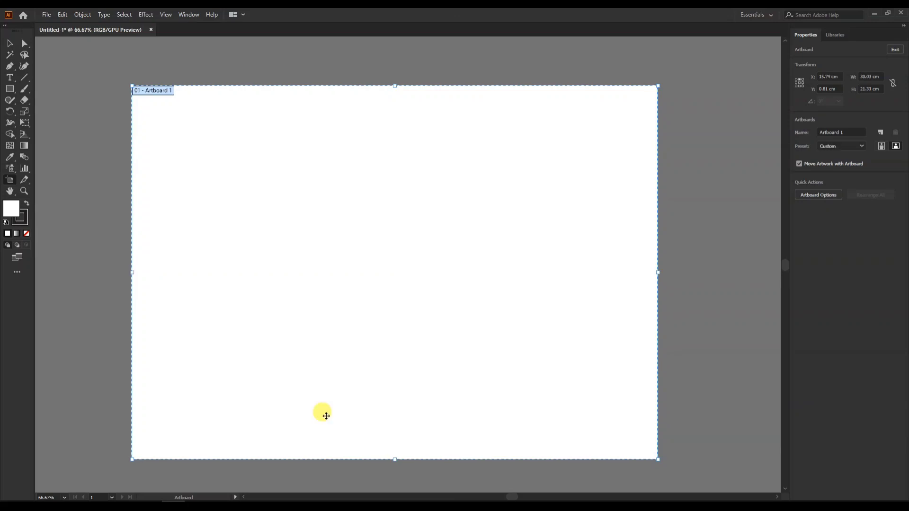
pyautogui.moveTo(133, 459)
pyautogui.mouseDown()
pyautogui.moveTo(208, 344)
pyautogui.moveTo(256, 294)
pyautogui.moveTo(215, 386)
pyautogui.moveTo(164, 439)
pyautogui.moveTo(140, 379)
pyautogui.moveTo(131, 382)
pyautogui.moveTo(133, 459)
pyautogui.mouseUp()
pyautogui.moveTo(398, 459)
pyautogui.mouseDown()
pyautogui.moveTo(373, 308)
pyautogui.moveTo(381, 459)
pyautogui.mouseUp()
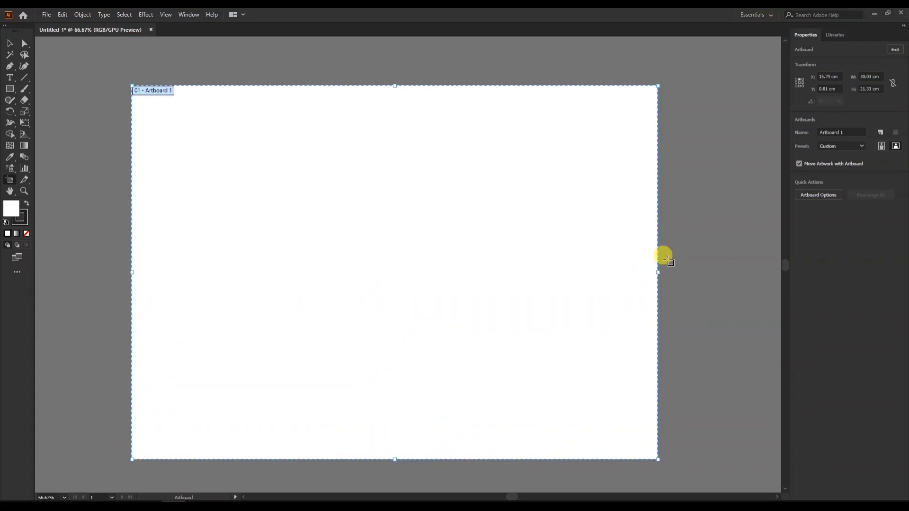
# Step: Resize the artboard freehand to about 26.59 × 14.16 cm and move it back toward the middle of the canvas
pyautogui.moveTo(657, 272); pyautogui.dragTo(733, 290)
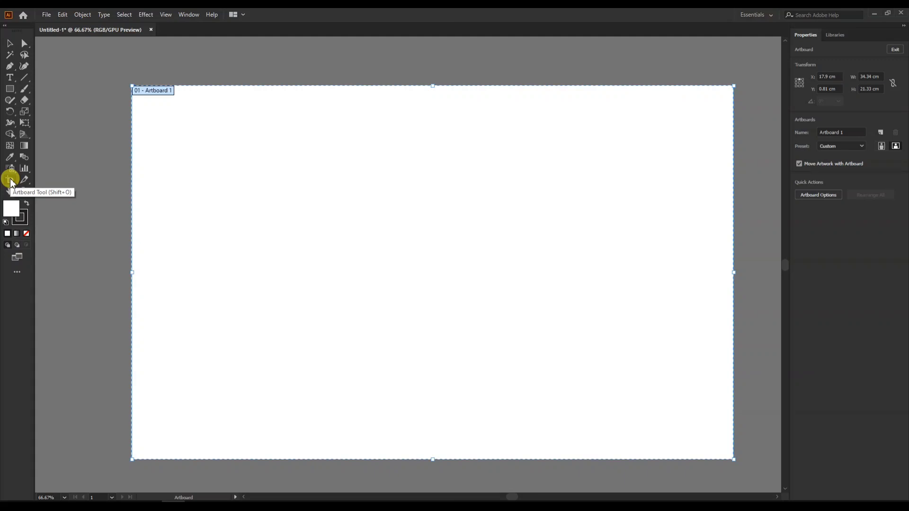
pyautogui.moveTo(132, 86); pyautogui.dragTo(270, 214)
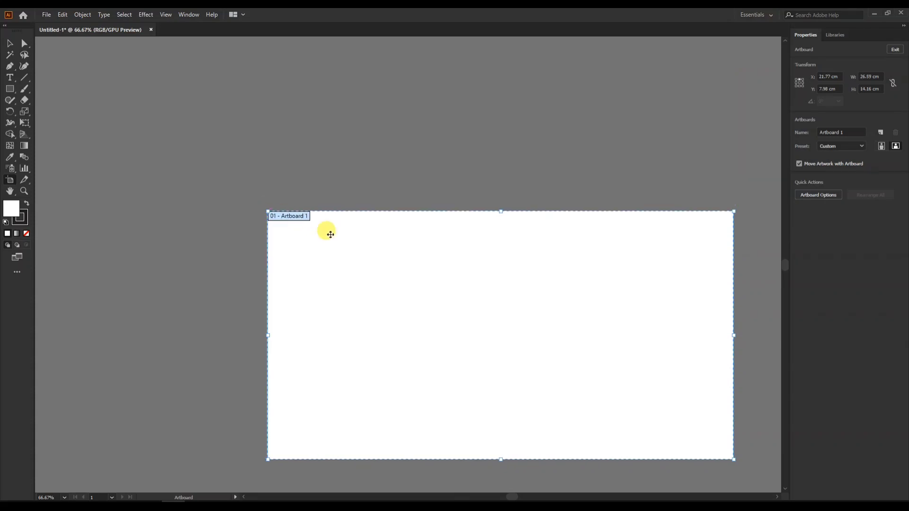
pyautogui.moveTo(330, 234); pyautogui.dragTo(233, 168)
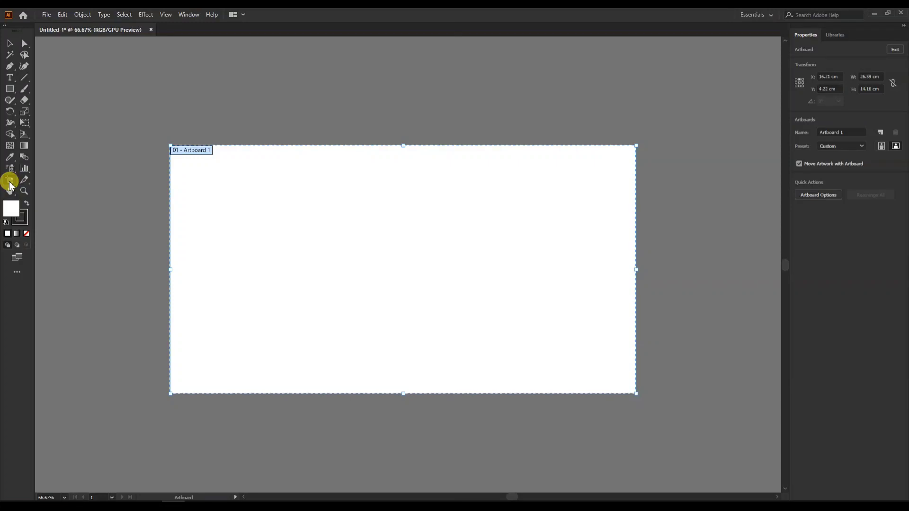
pyautogui.click(47, 14)
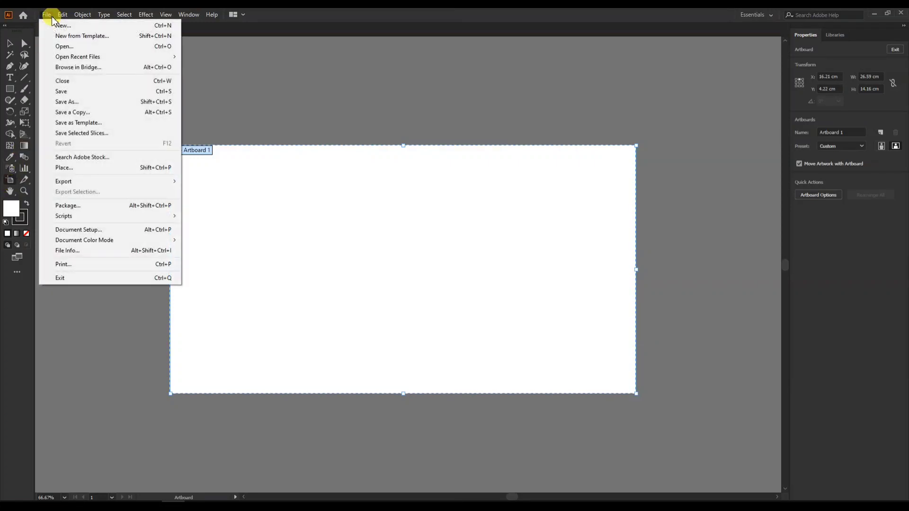
pyautogui.click(80, 230)
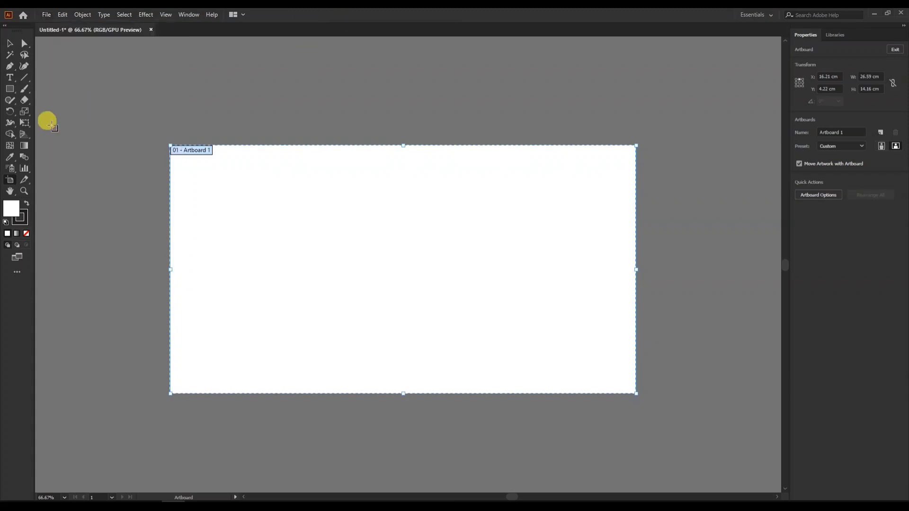
pyautogui.moveTo(635, 394); pyautogui.dragTo(625, 389)
pyautogui.hotkey('ctrl', 'z')
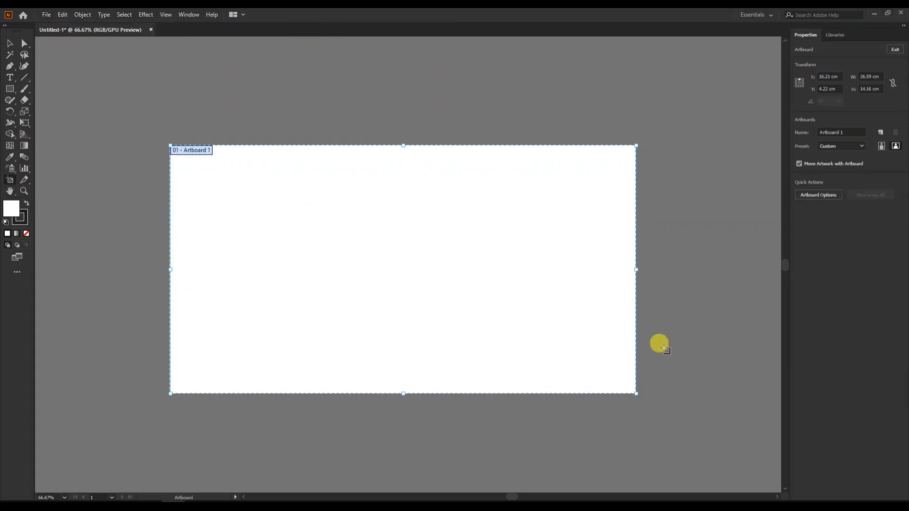
# Step: Scale the artboard freehand about its centre to about 30.45 × 18.16 cm, and try narrowing it from its side edge
pyautogui.moveTo(636, 394); pyautogui.dragTo(704, 463)
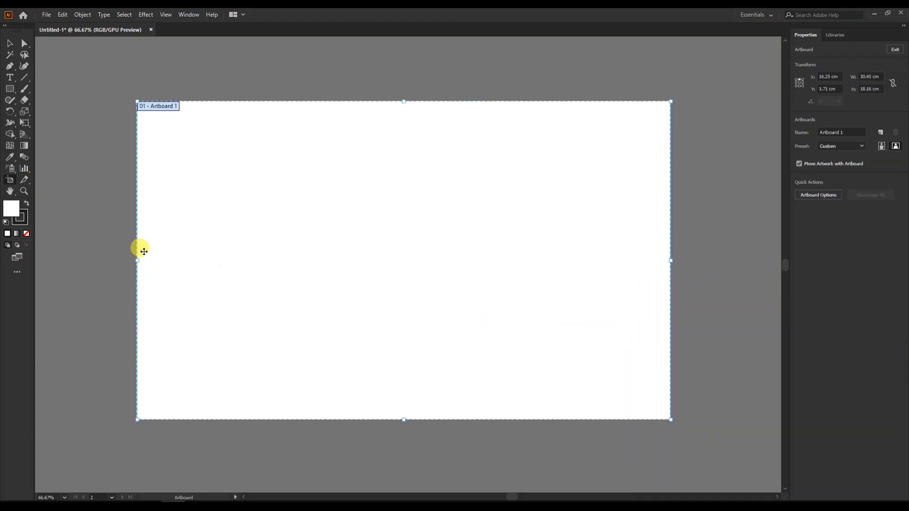
pyautogui.moveTo(134, 254); pyautogui.dragTo(410, 298)
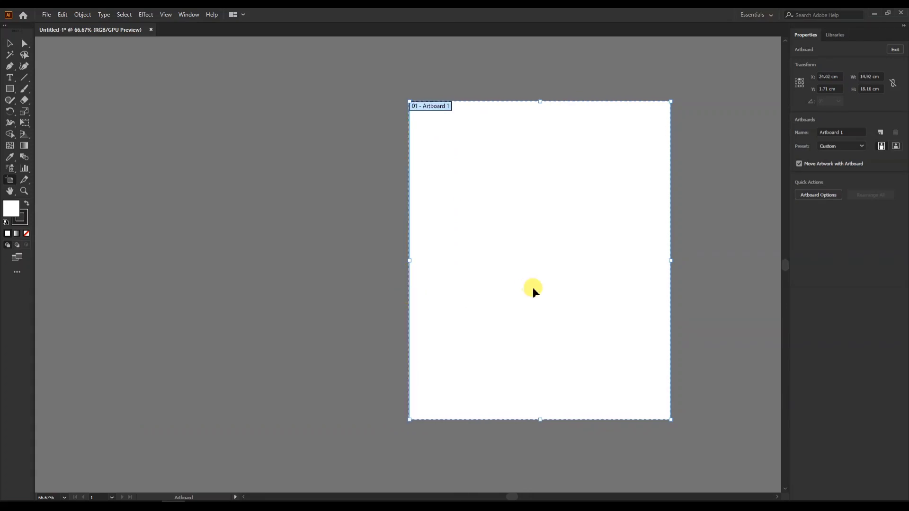
pyautogui.hotkey('ctrl', 'z')
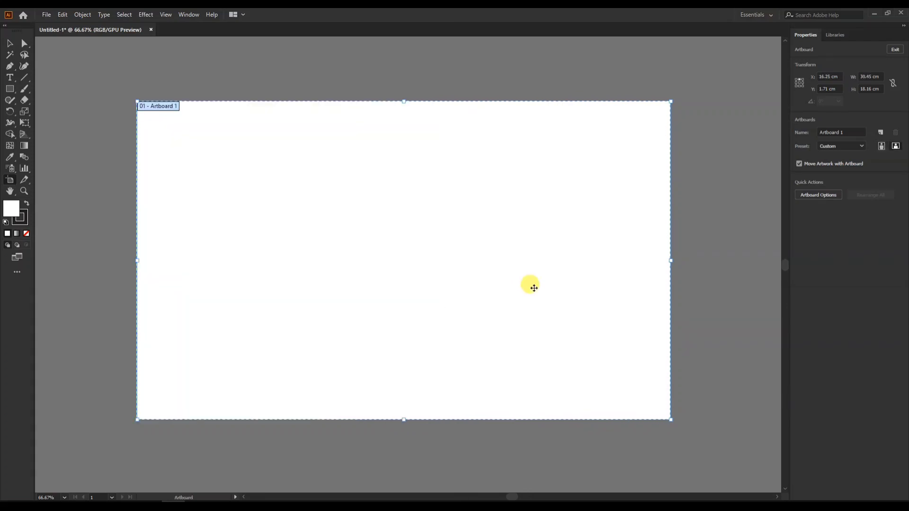
# Step: Set the artboard's width to 21 cm and its height to 29.7 cm
pyautogui.rightClick(869, 76)
pyautogui.press('Escape')
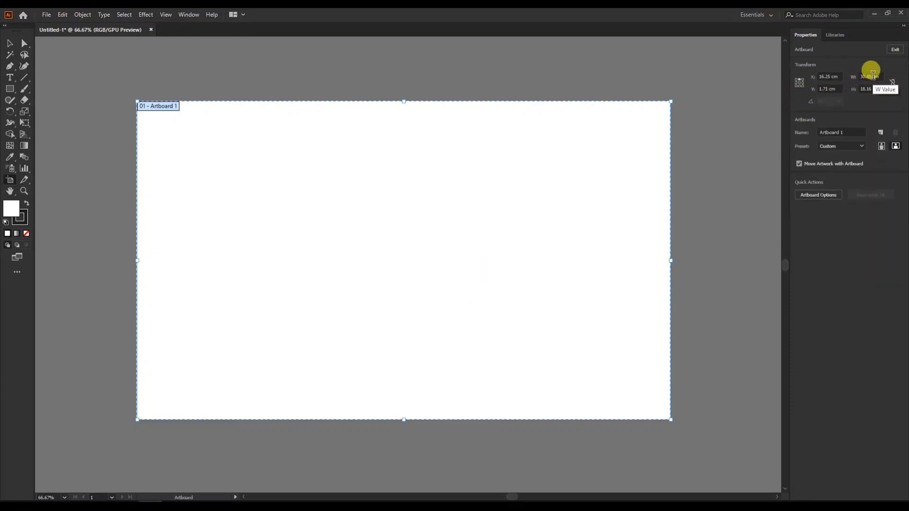
pyautogui.moveTo(873, 76); pyautogui.dragTo(855, 76)
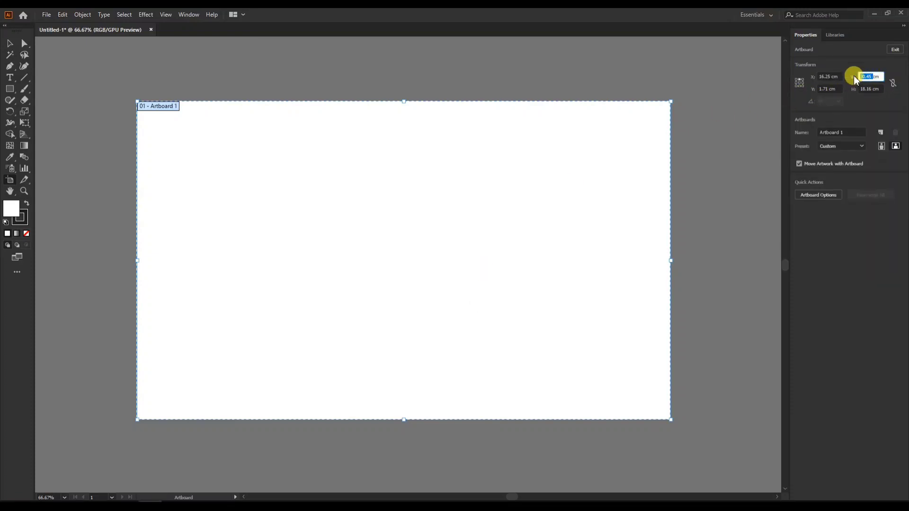
pyautogui.write('21')
pyautogui.doubleClick(865, 88)
pyautogui.write('29.7cm')
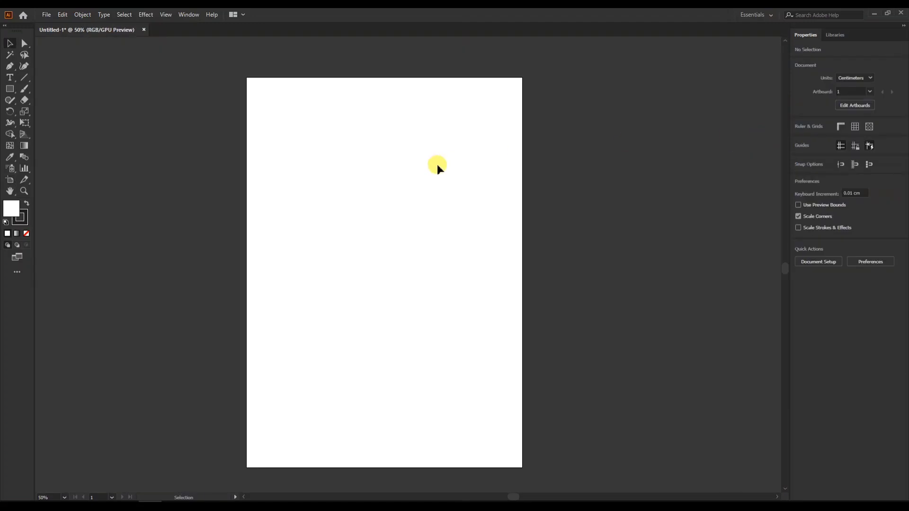
# Step: Move the A4 artboard freehand with the Artboard tool to about X 13.91 cm, Y 1.49 cm
pyautogui.moveTo(402, 208)
pyautogui.mouseDown()
pyautogui.moveTo(400, 247)
pyautogui.moveTo(409, 223)
pyautogui.mouseUp()
pyautogui.moveTo(377, 229); pyautogui.dragTo(406, 211)
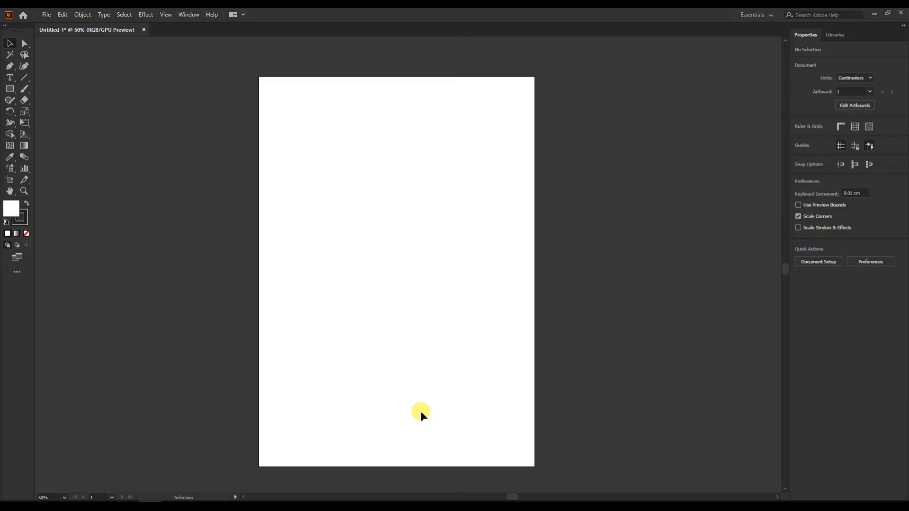
pyautogui.click(10, 181)
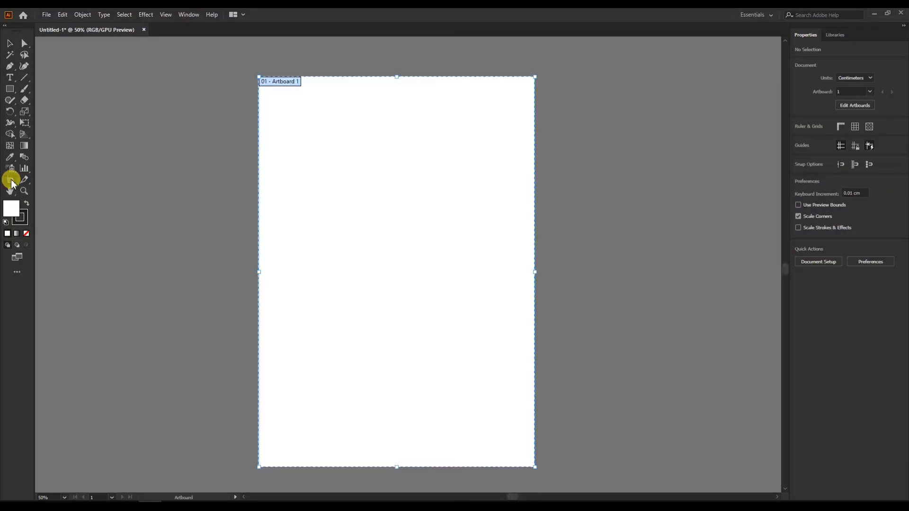
pyautogui.moveTo(323, 209); pyautogui.dragTo(298, 213)
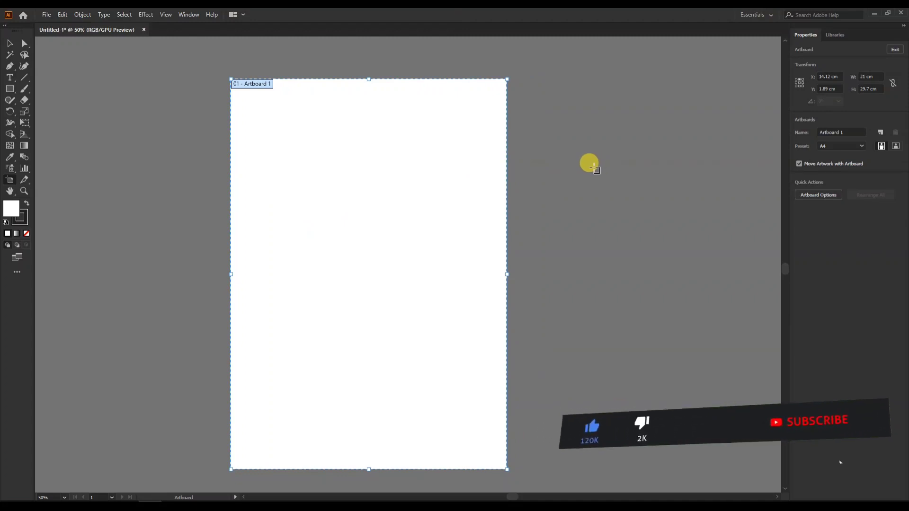
pyautogui.moveTo(473, 249); pyautogui.dragTo(470, 243)
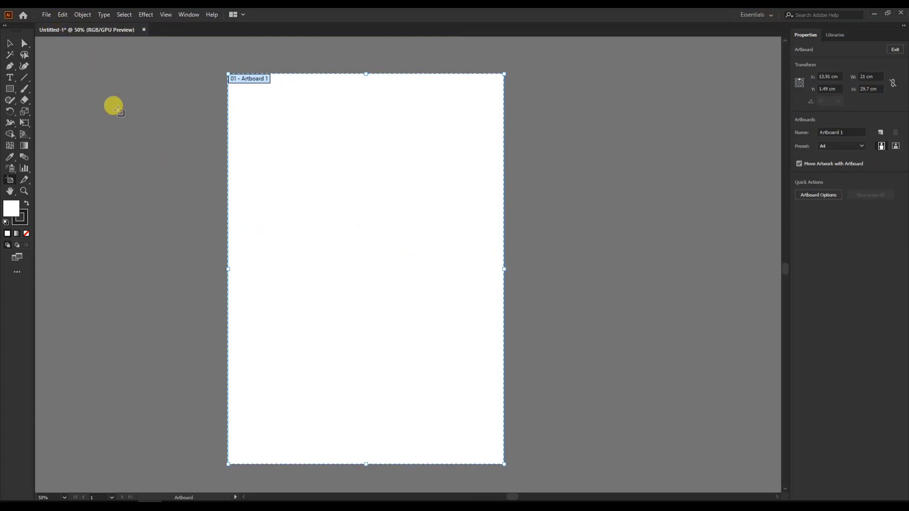
# Step: Place the image free-01.jpg from the REF folder onto the artboard
pyautogui.click(46, 15)
pyautogui.click(79, 169)
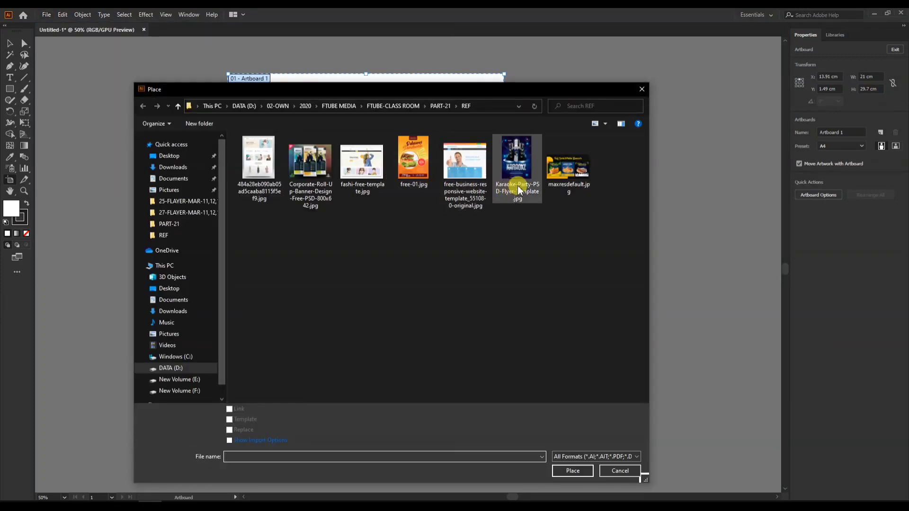
pyautogui.click(411, 159)
pyautogui.click(570, 471)
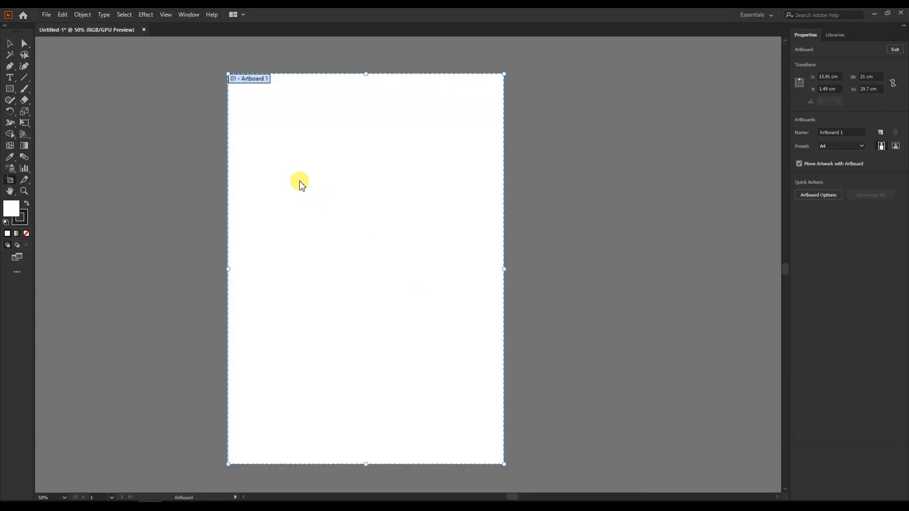
pyautogui.click(299, 182)
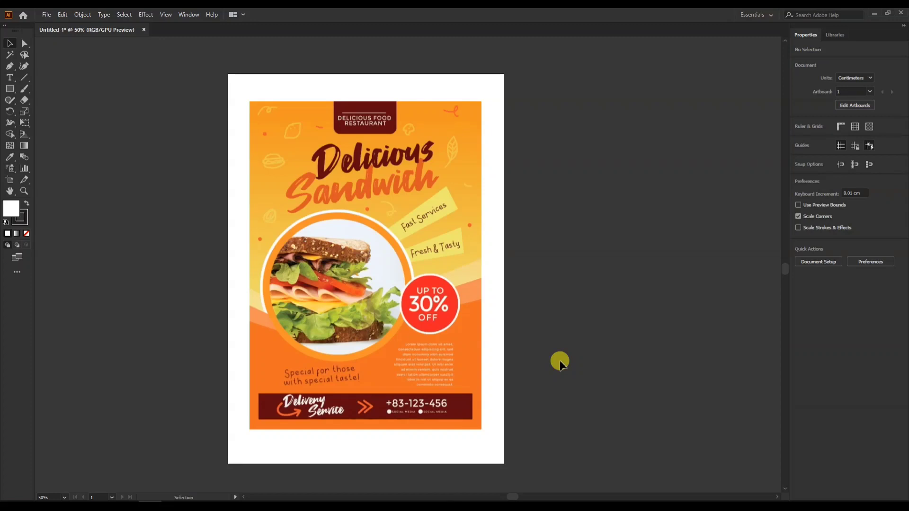
# Step: Shift the placed sandwich flyer slightly down and to the right on the artboard, and deselect it
pyautogui.click(440, 281)
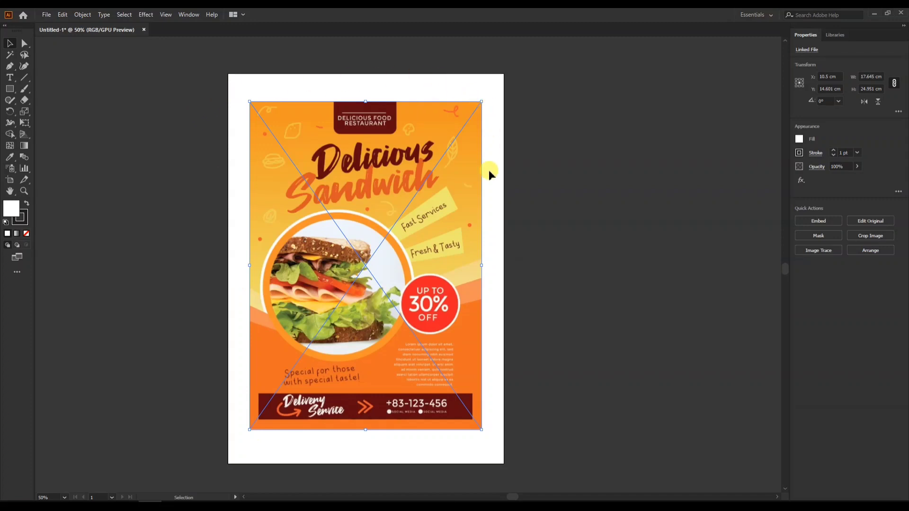
pyautogui.click(244, 76)
pyautogui.click(303, 154)
pyautogui.moveTo(302, 154); pyautogui.dragTo(305, 158)
pyautogui.click(227, 187)
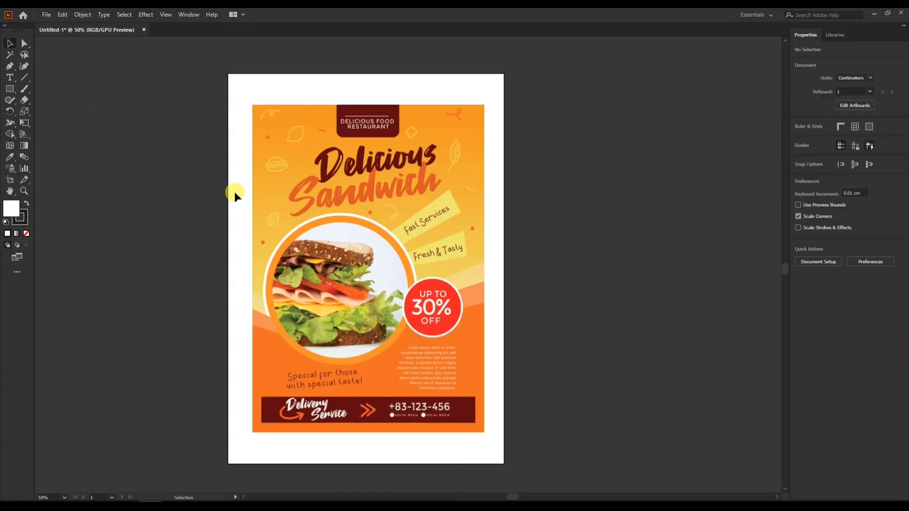
# Step: Return to the Artboard tool and open the artboard's name for editing
pyautogui.click(10, 180)
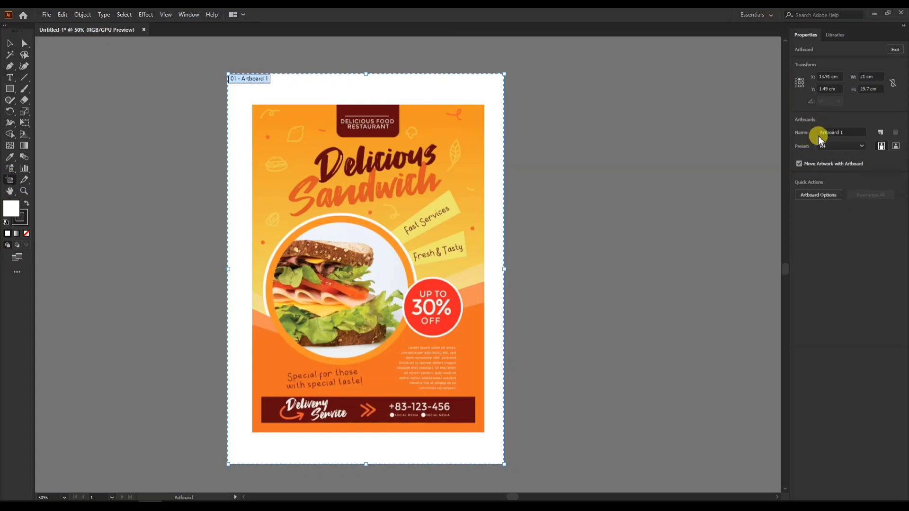
pyautogui.click(851, 132)
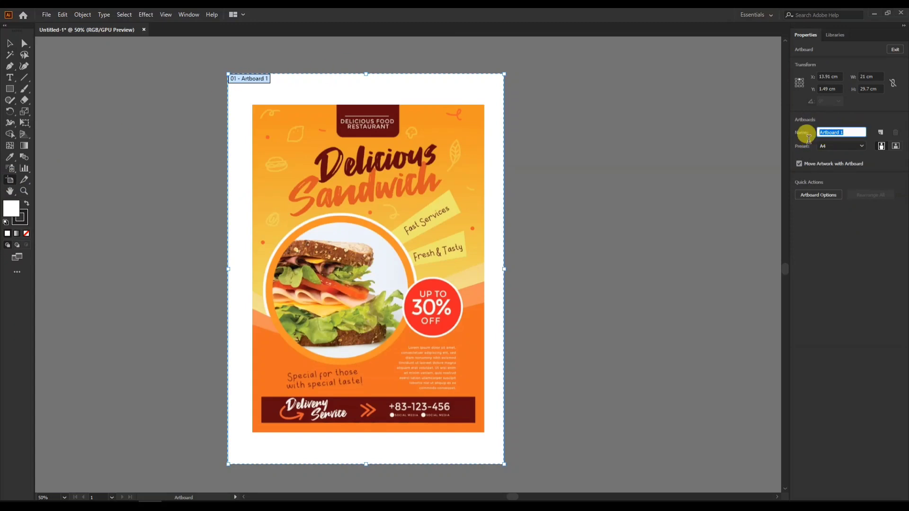
pyautogui.click(850, 133)
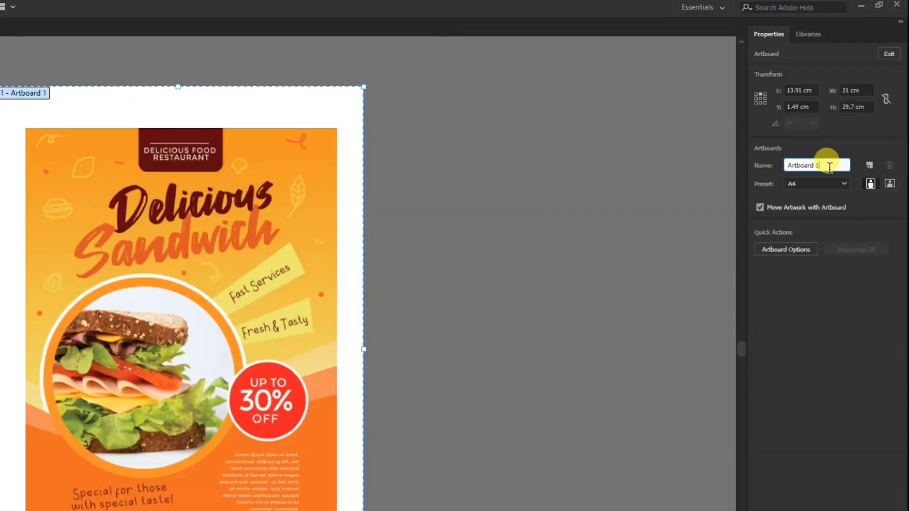
pyautogui.moveTo(825, 165); pyautogui.dragTo(776, 166)
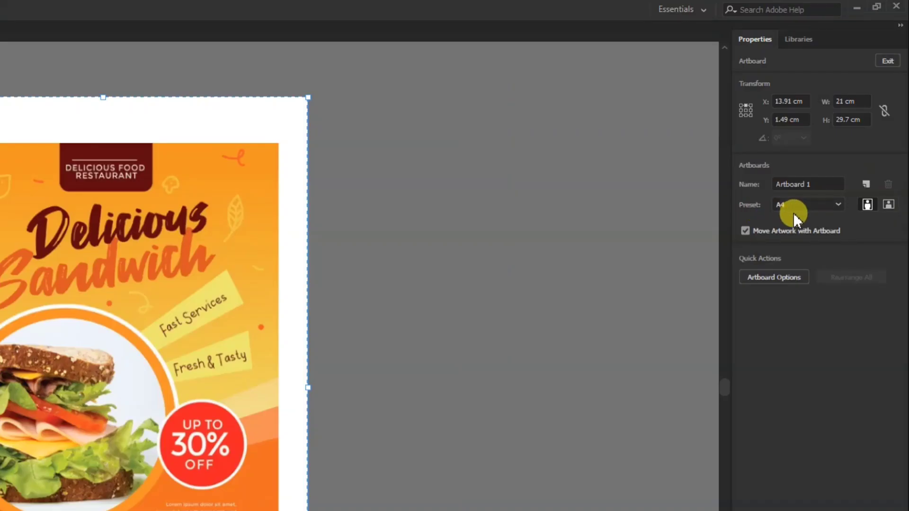
# Step: Resize the artboard to the flyer's edges with the Fit to Artwork Bounds preset
pyautogui.click(832, 148)
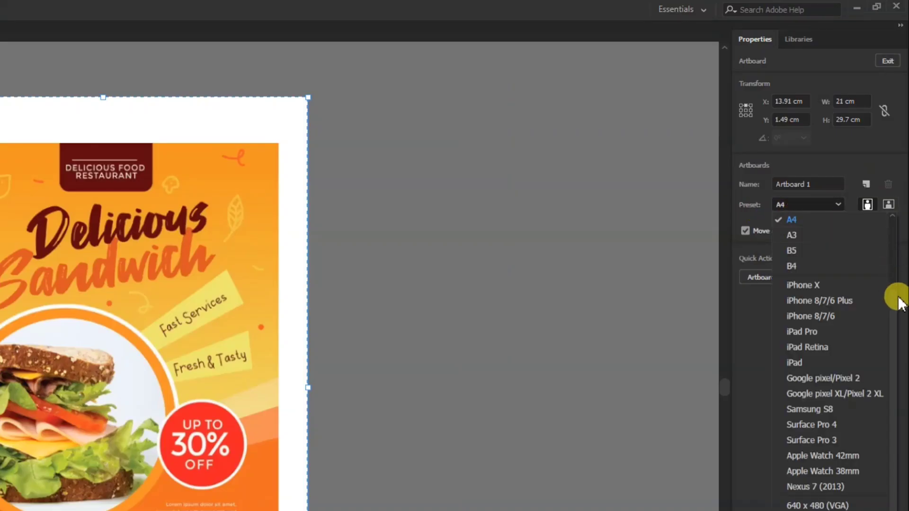
pyautogui.moveTo(895, 330); pyautogui.dragTo(886, 235)
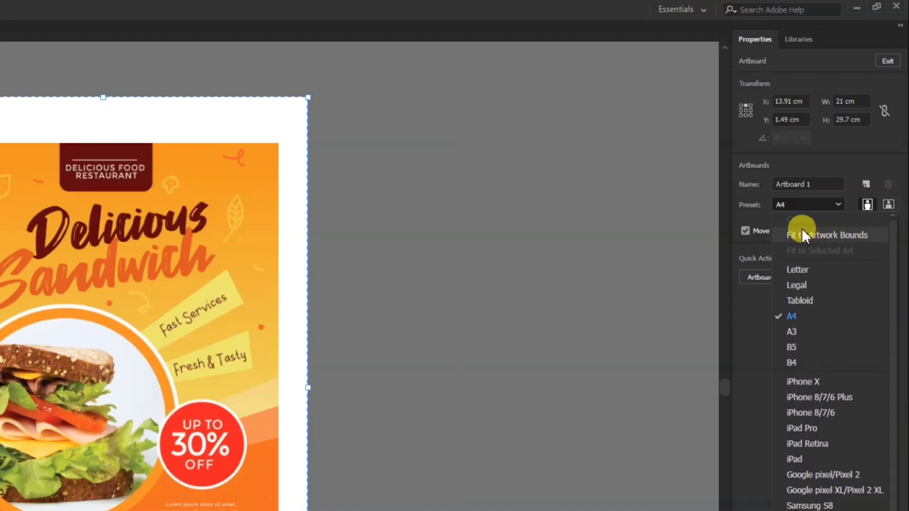
pyautogui.click(838, 238)
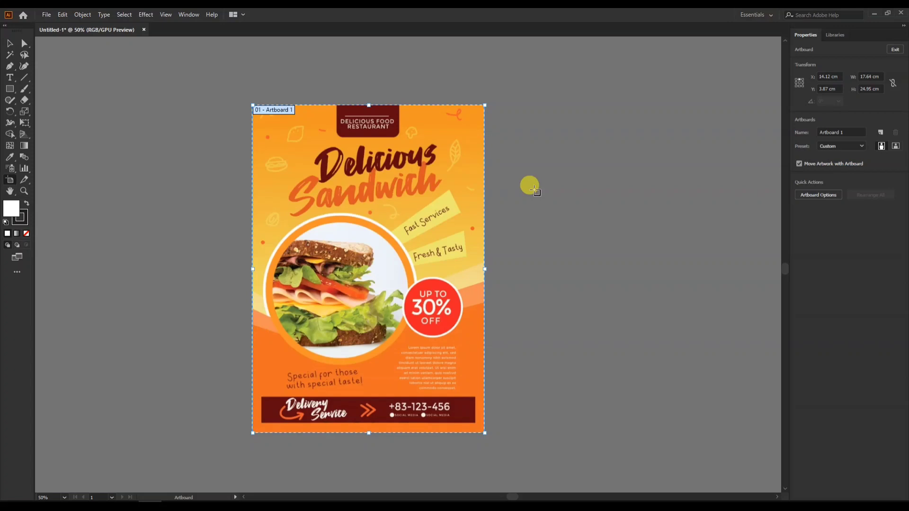
pyautogui.click(833, 146)
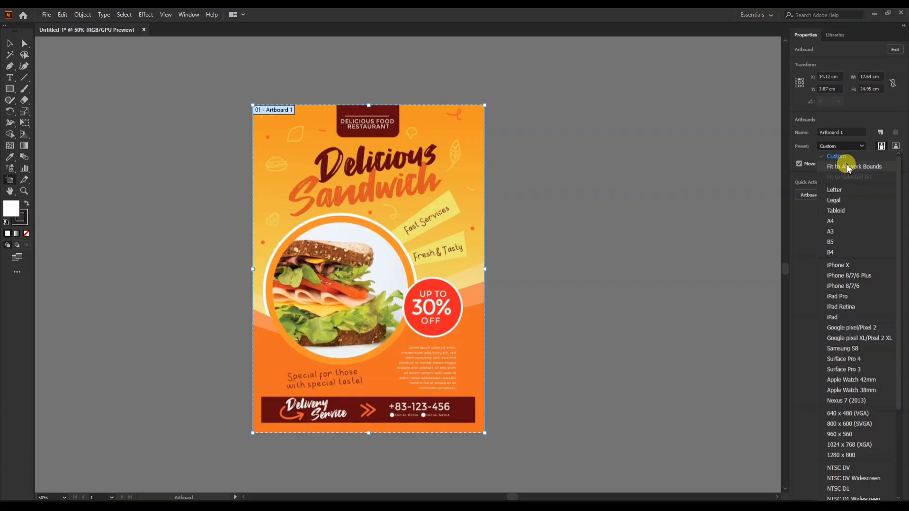
pyautogui.click(848, 169)
pyautogui.click(847, 167)
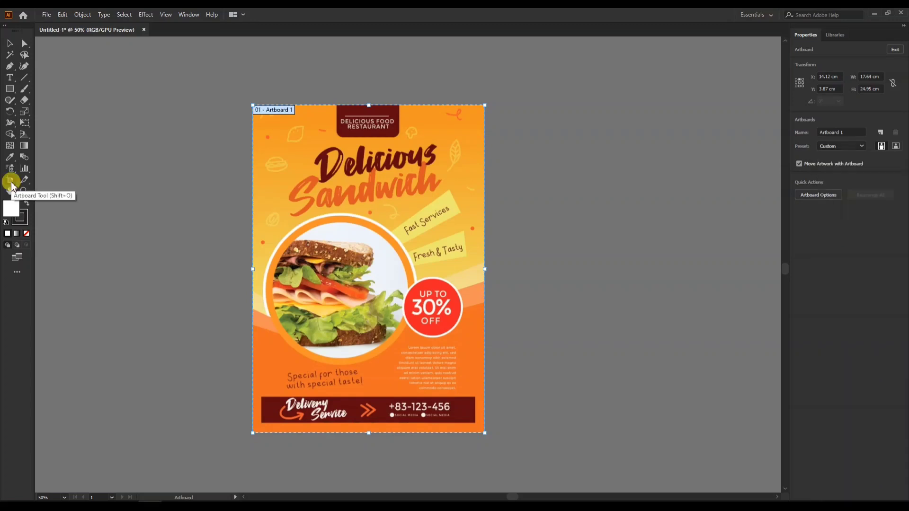
pyautogui.click(854, 146)
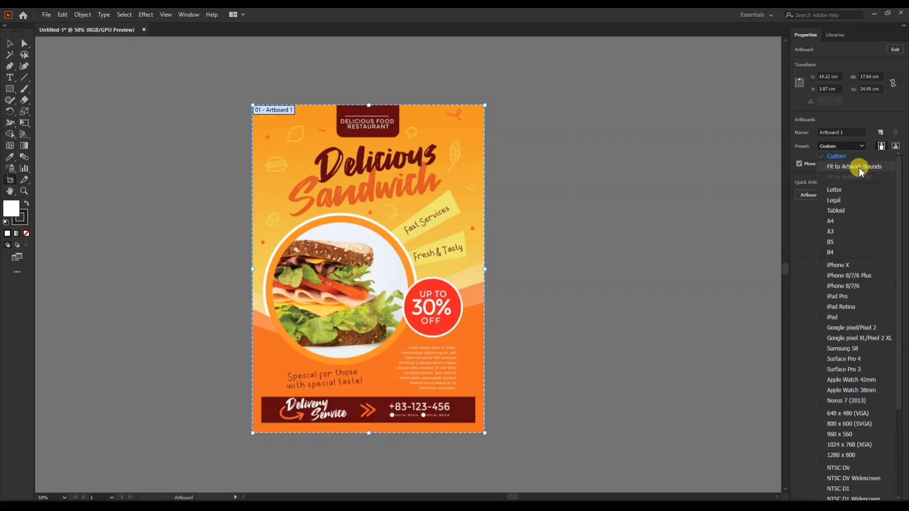
pyautogui.click(859, 168)
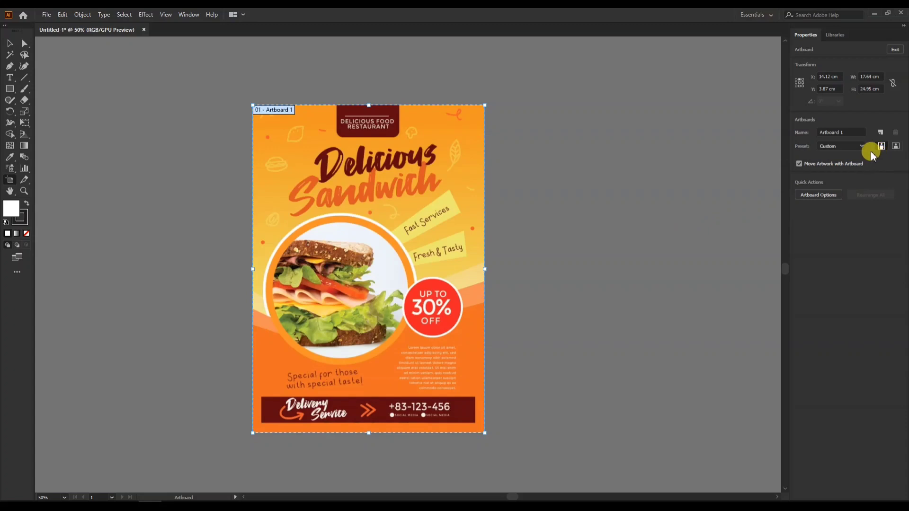
# Step: Toggle the artboard between landscape and portrait orientation several times, finishing in portrait
pyautogui.click(895, 148)
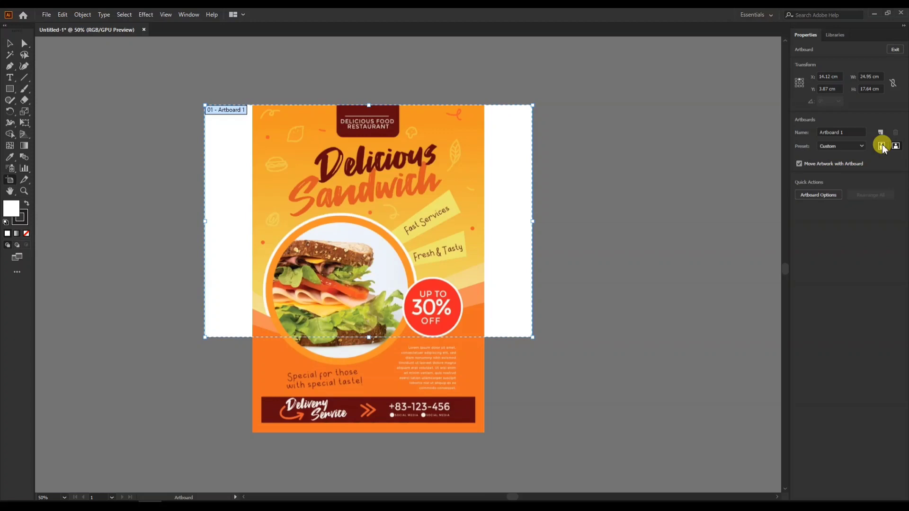
pyautogui.click(881, 145)
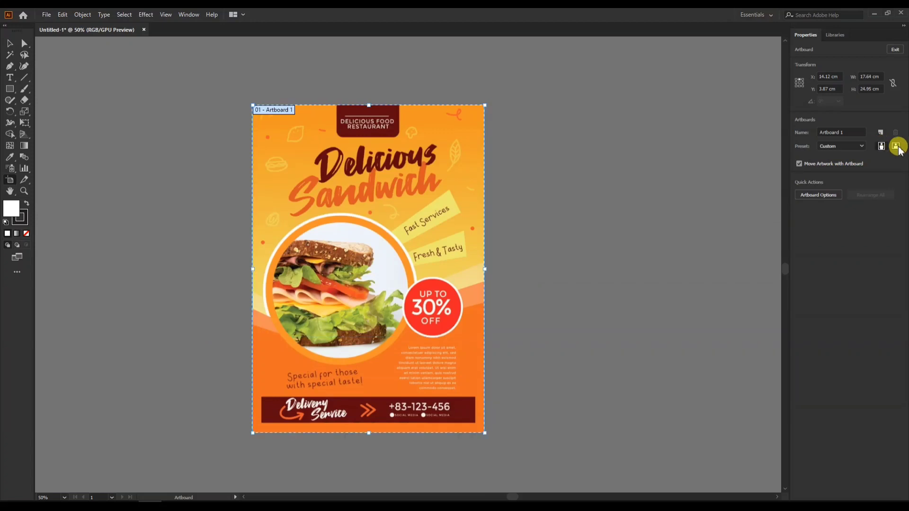
pyautogui.click(895, 146)
pyautogui.click(882, 147)
pyautogui.click(895, 147)
pyautogui.click(883, 146)
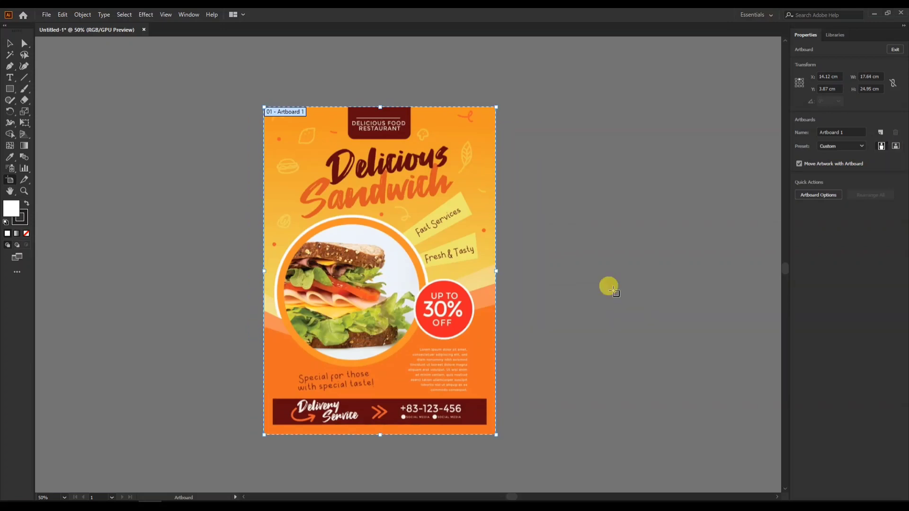
# Step: Add seven blank artboards of the same size in a row beside the flyer artboard, and select the last one
pyautogui.click(10, 44)
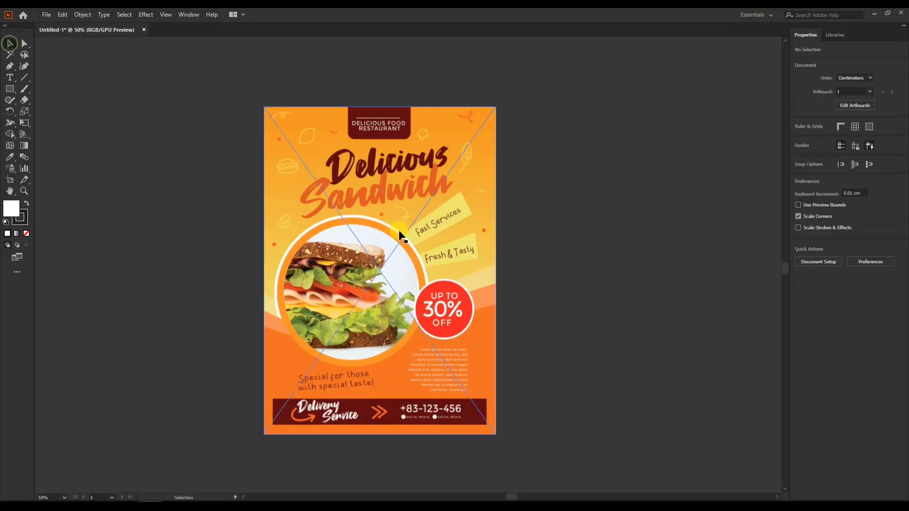
pyautogui.click(9, 180)
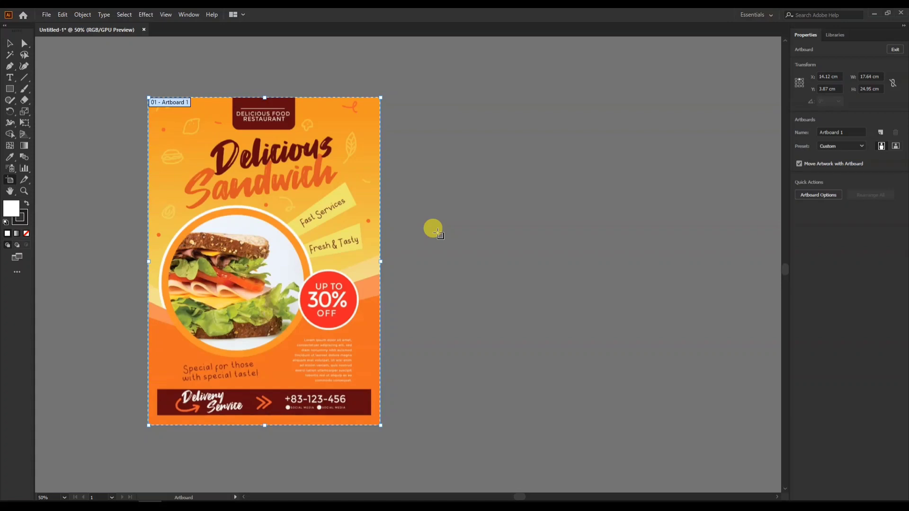
pyautogui.moveTo(433, 229); pyautogui.dragTo(384, 252)
pyautogui.moveTo(336, 254); pyautogui.dragTo(326, 262)
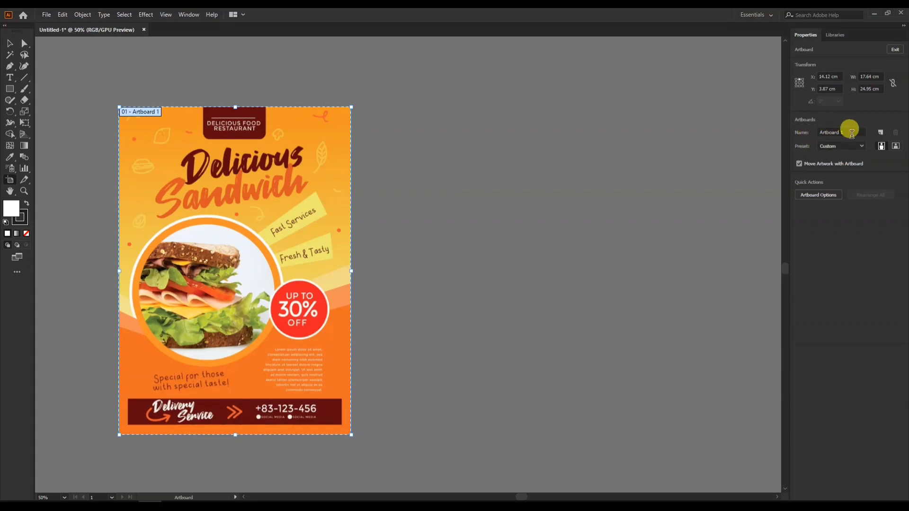
pyautogui.click(879, 132)
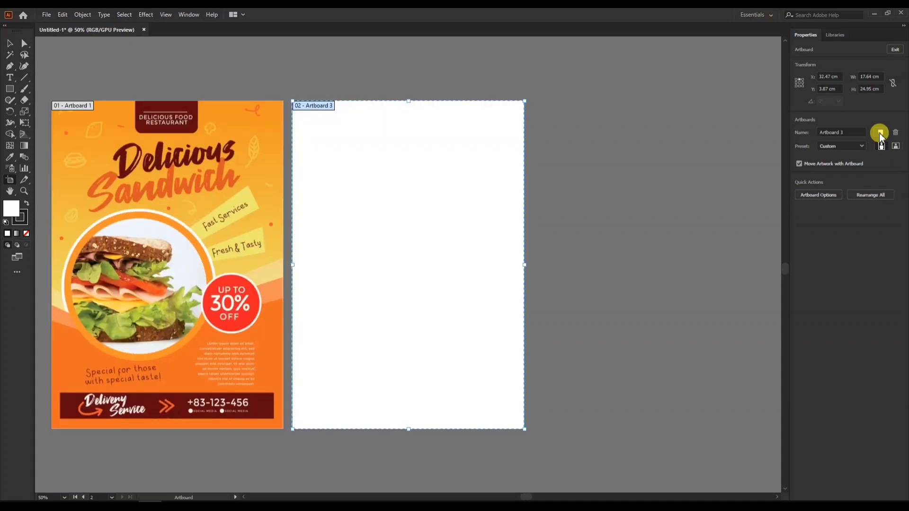
pyautogui.click(879, 132)
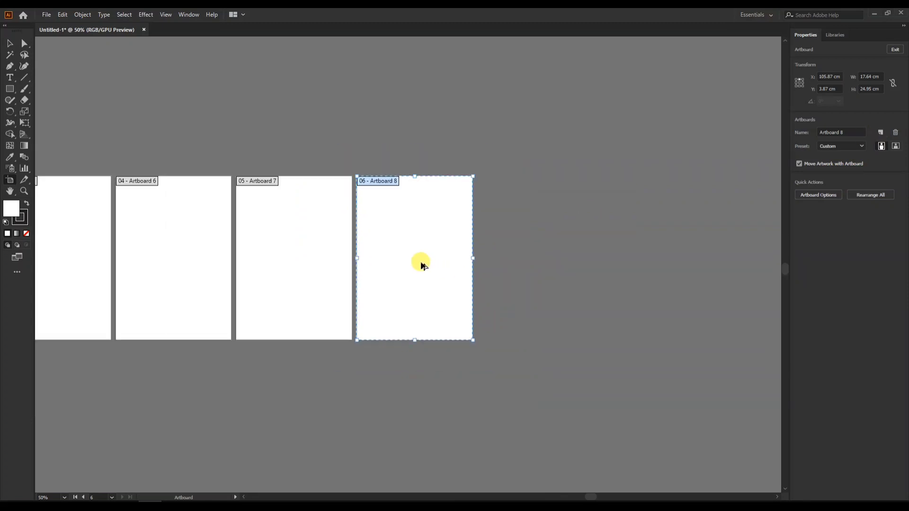
pyautogui.scroll(-2, 421, 261)
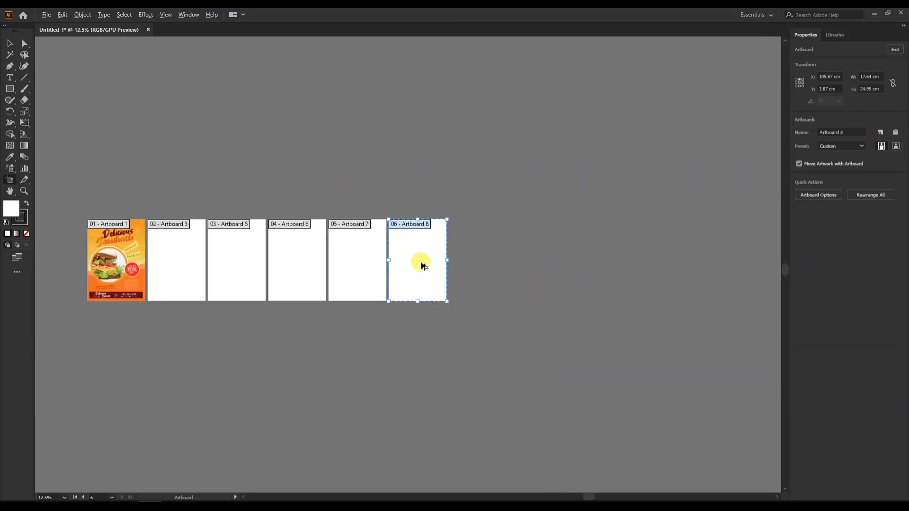
pyautogui.hscroll(-2, 417, 250)
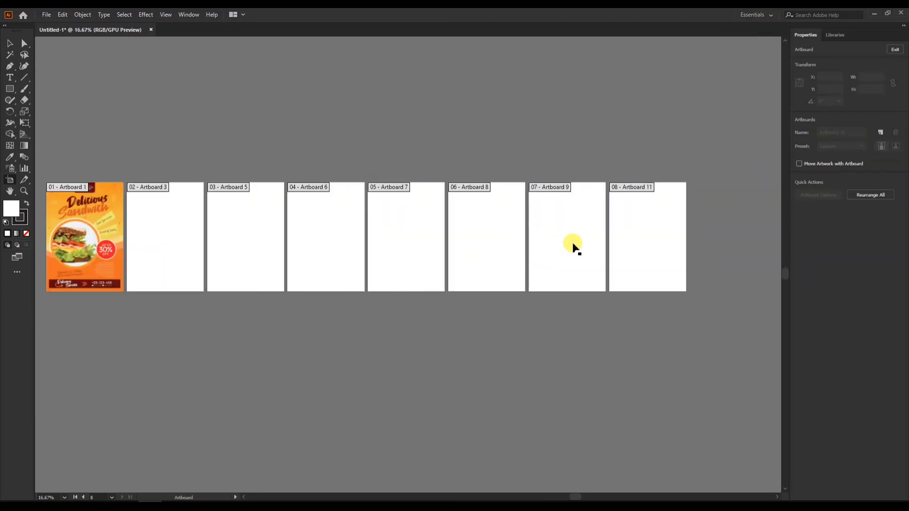
pyautogui.click(618, 231)
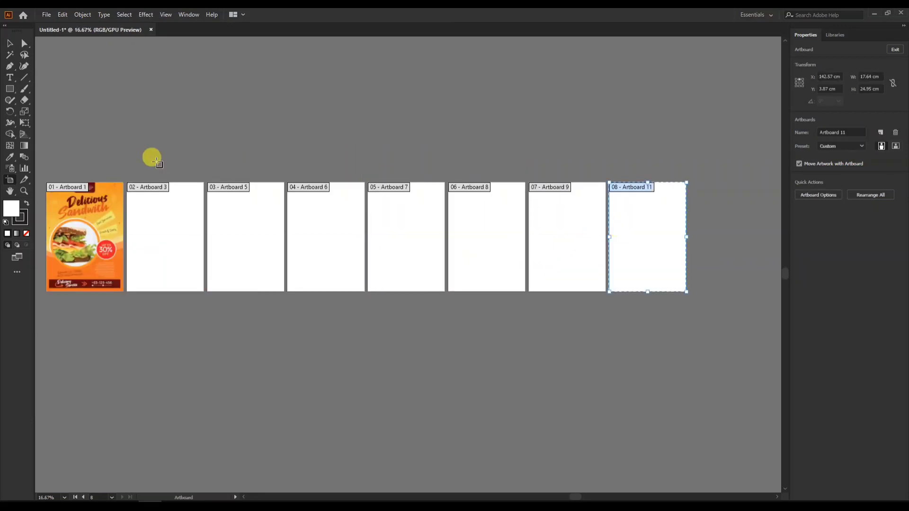
# Step: Delete Artboard 9, Artboard 8, Artboard 7 and Artboard 6 one after another, and undo the last deletion
pyautogui.click(8, 181)
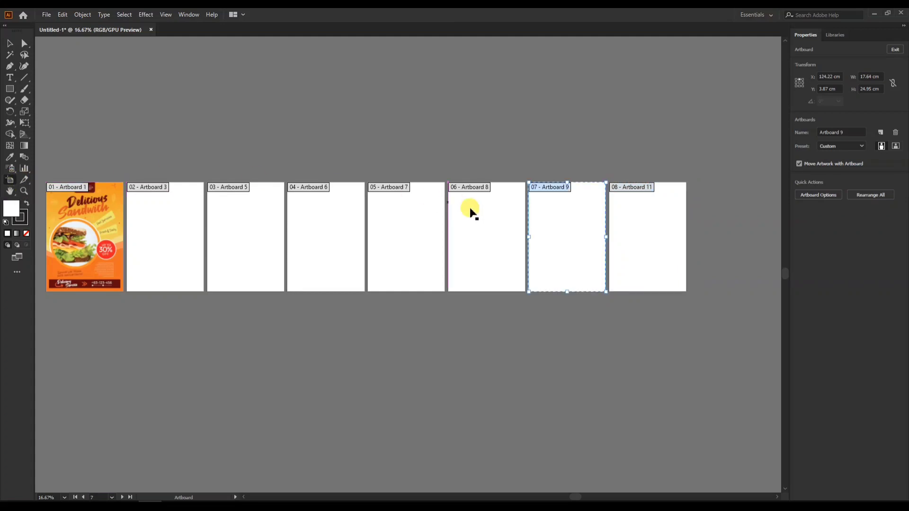
pyautogui.click(540, 223)
pyautogui.click(490, 227)
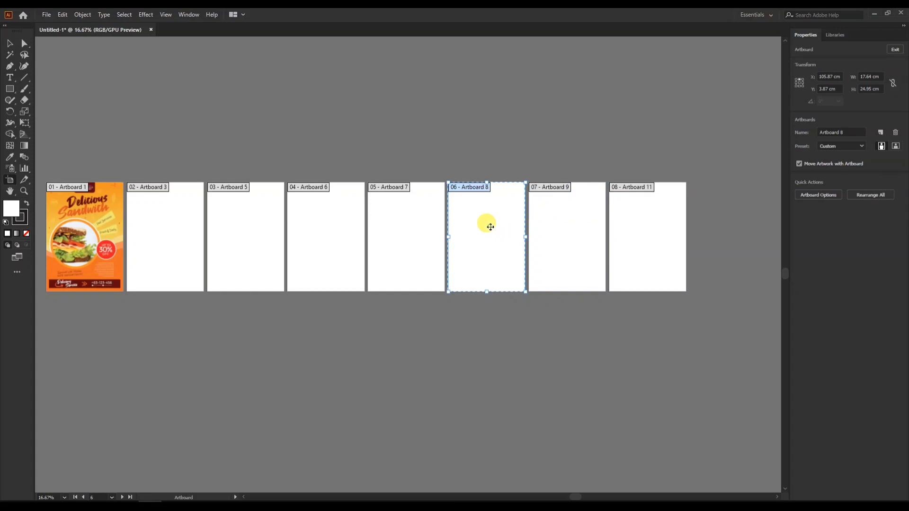
pyautogui.click(551, 225)
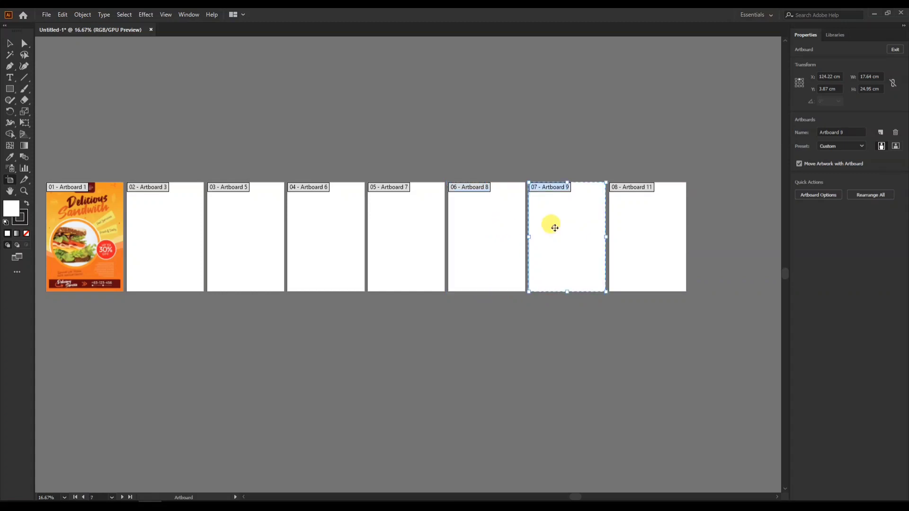
pyautogui.click(896, 133)
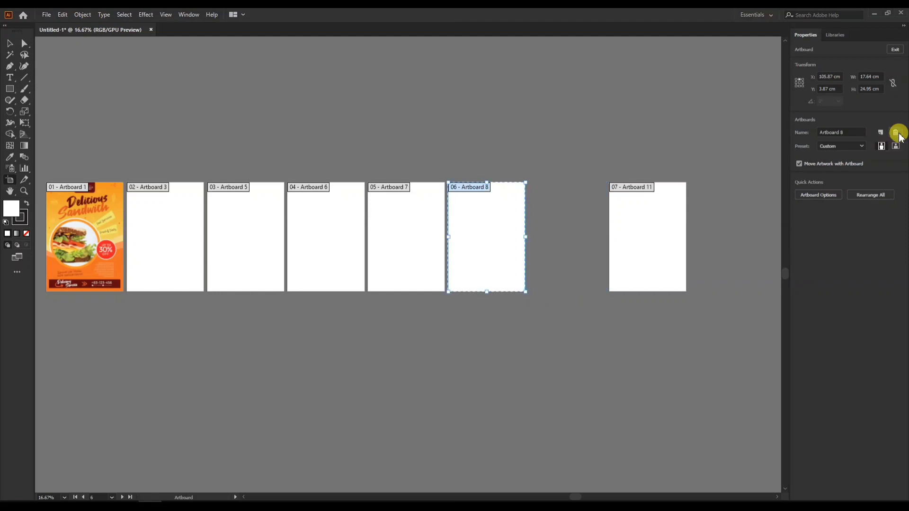
pyautogui.click(898, 134)
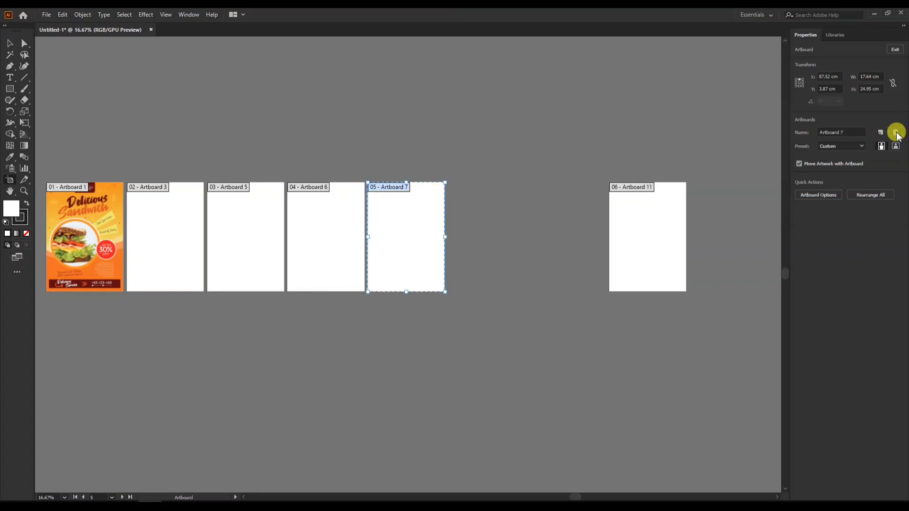
pyautogui.click(898, 135)
pyautogui.click(898, 134)
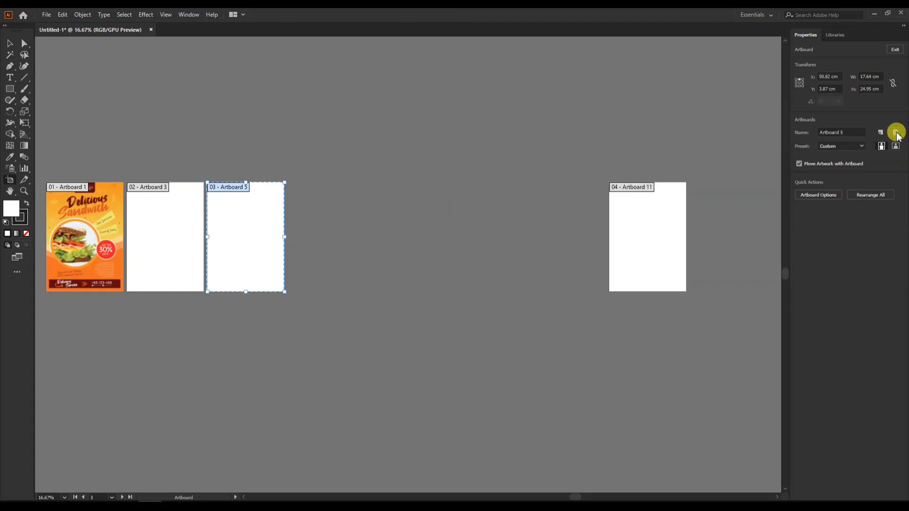
pyautogui.hotkey('ctrl', 'z')
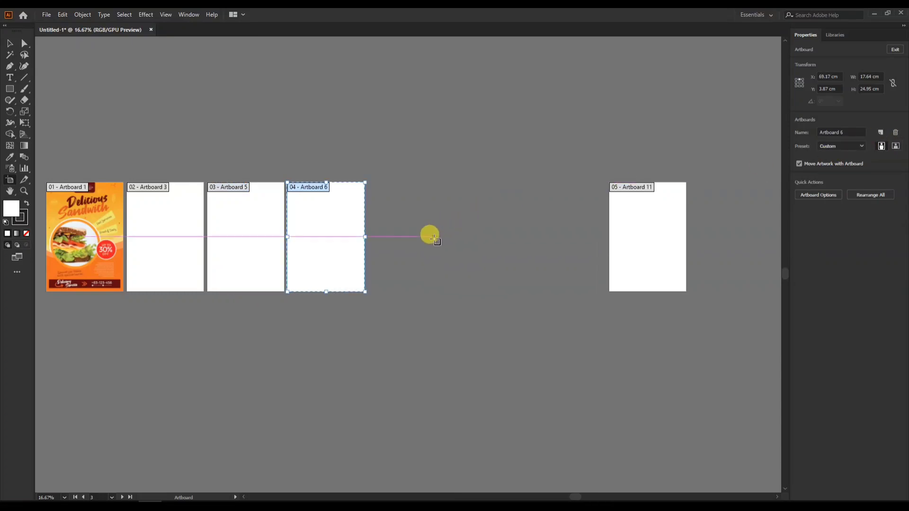
# Step: Delete all remaining blank artboards so that only the flyer artboard is left
pyautogui.press('Delete')
pyautogui.press('Delete')
pyautogui.press('Delete')
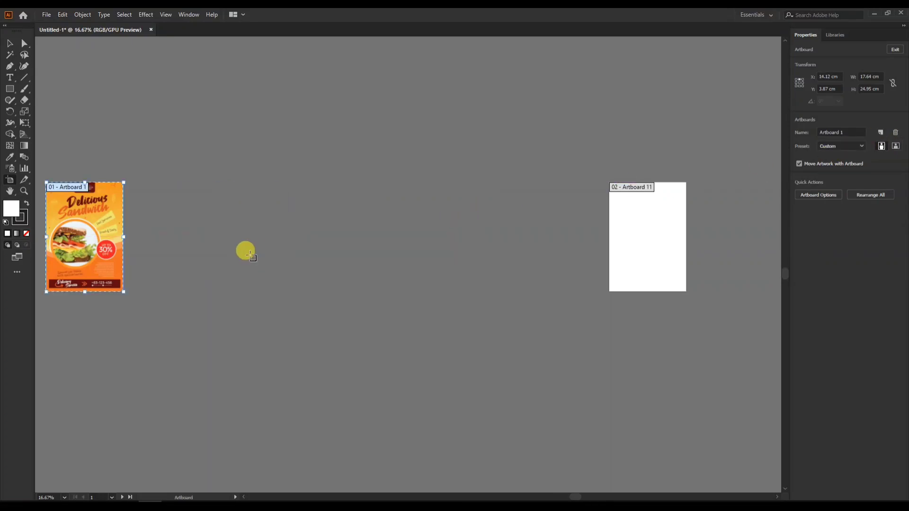
pyautogui.press('Delete')
pyautogui.scroll(1, 210, 274)
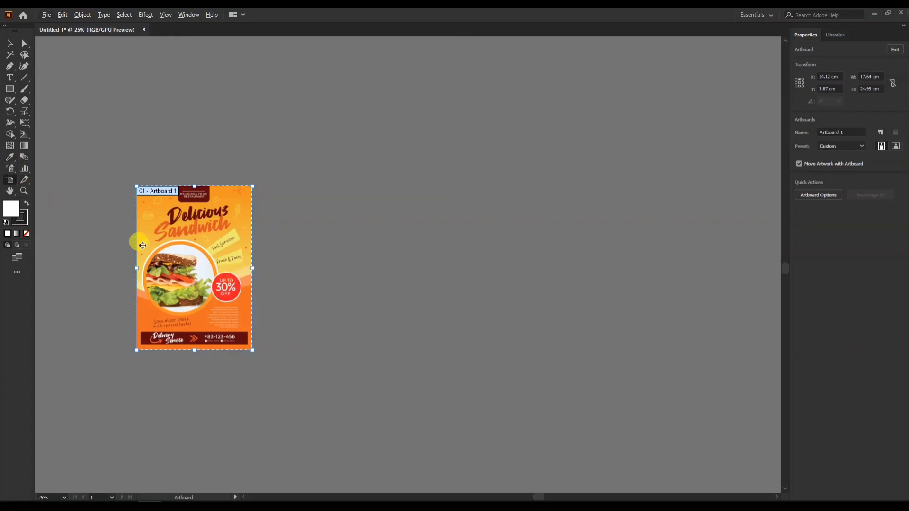
# Step: Duplicate the flyer artboard together with its artwork three times in a horizontal row, and undo the copies
pyautogui.moveTo(209, 274); pyautogui.dragTo(425, 241)
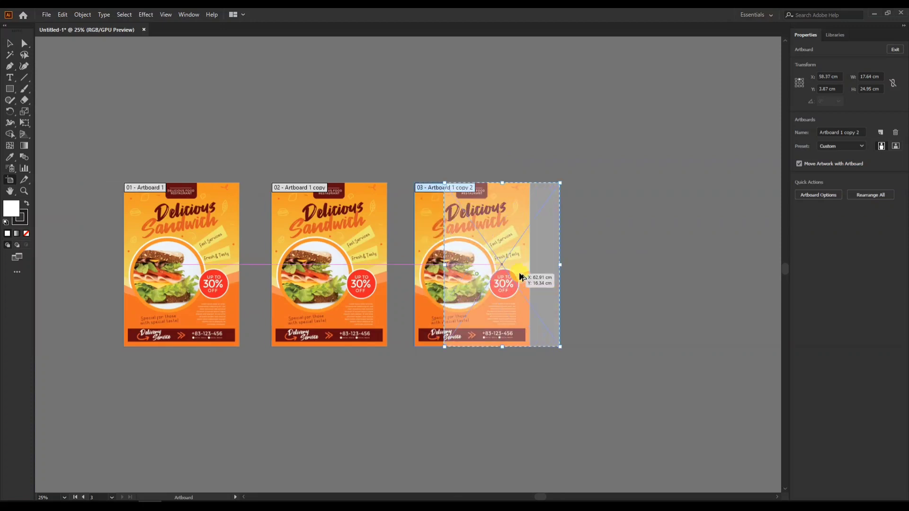
pyautogui.moveTo(521, 274); pyautogui.dragTo(617, 278)
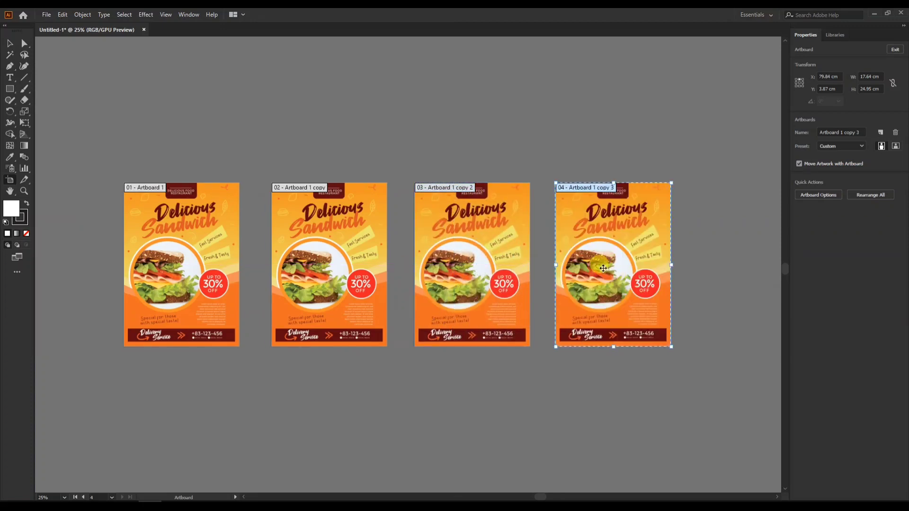
pyautogui.press('ctrl')
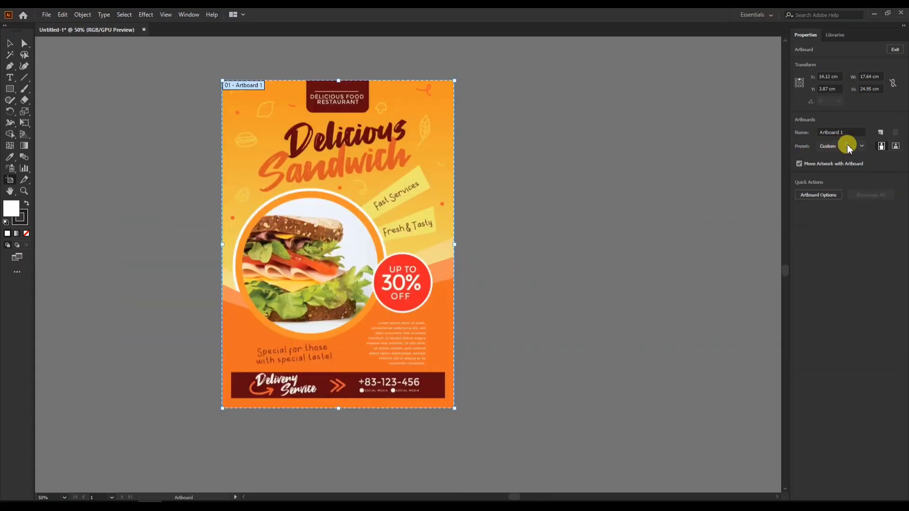
# Step: Look through the available artboard size presets and apply B4 to the flyer artboard
pyautogui.click(847, 147)
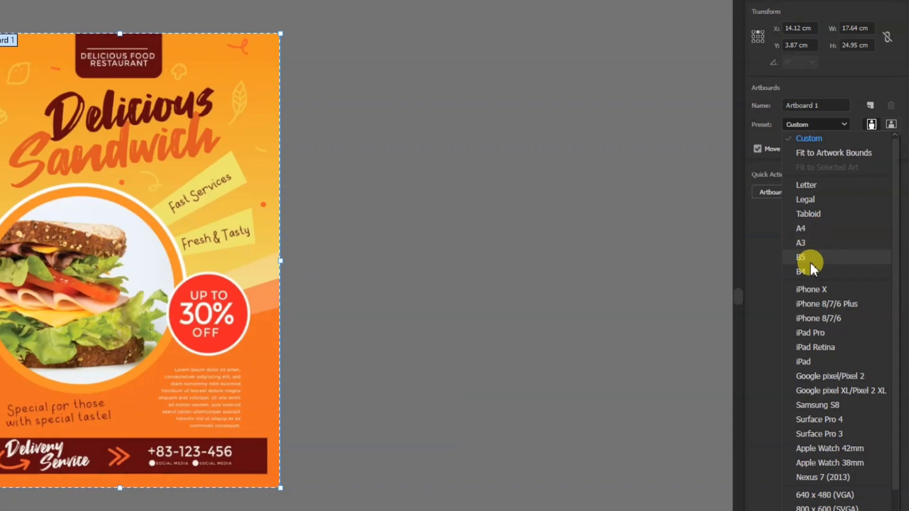
pyautogui.scroll(-3, 817, 328)
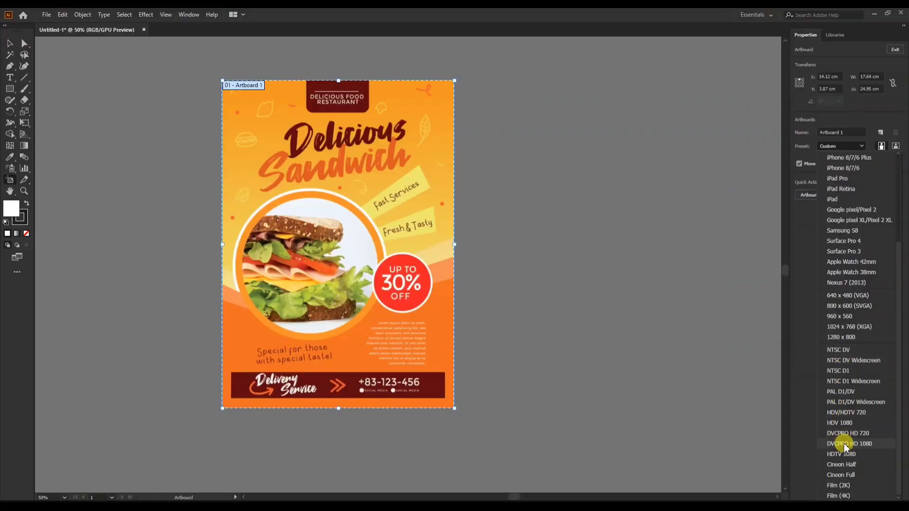
pyautogui.scroll(3, 854, 371)
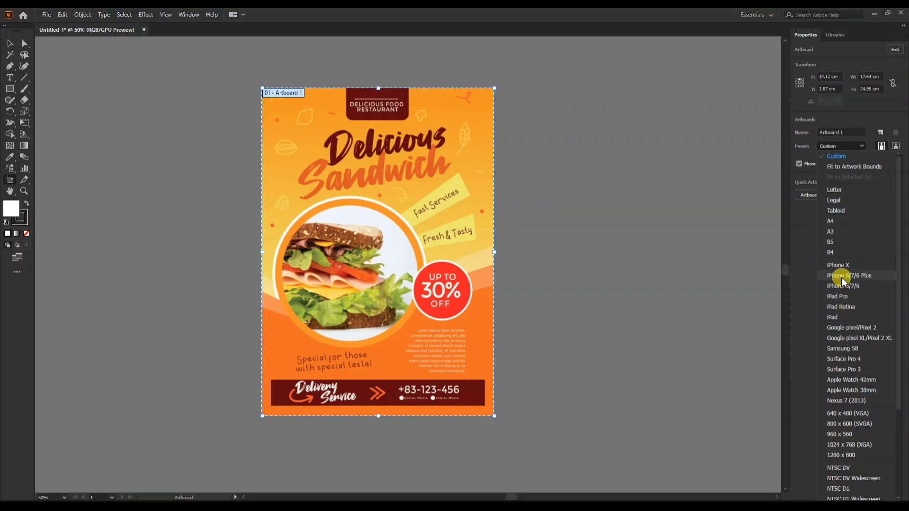
pyautogui.click(833, 251)
# Step: Apply the 1280 x 800 preset to the flyer artboard and look through the remaining size presets
pyautogui.click(857, 146)
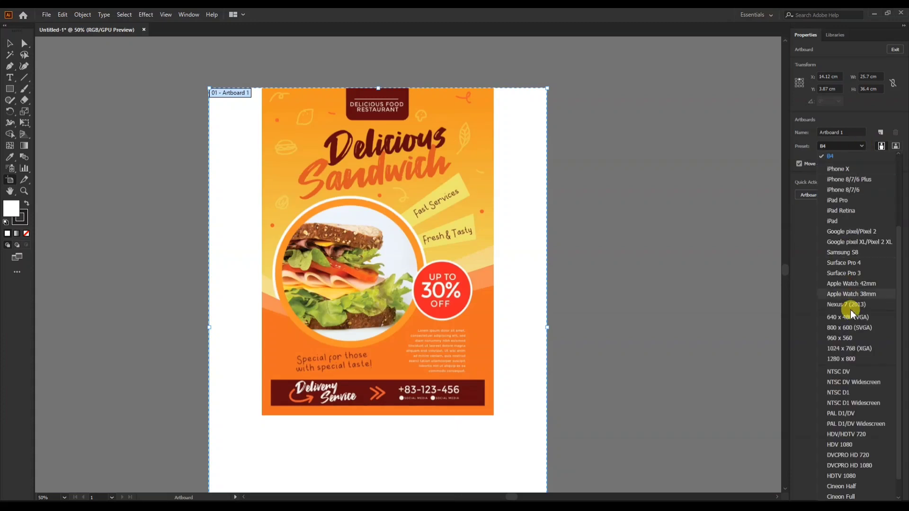
pyautogui.click(842, 359)
pyautogui.click(860, 147)
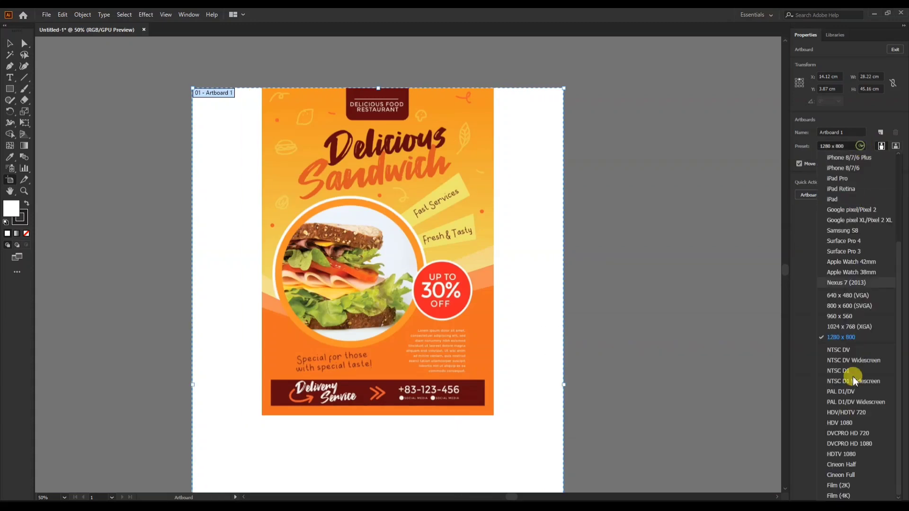
pyautogui.click(848, 455)
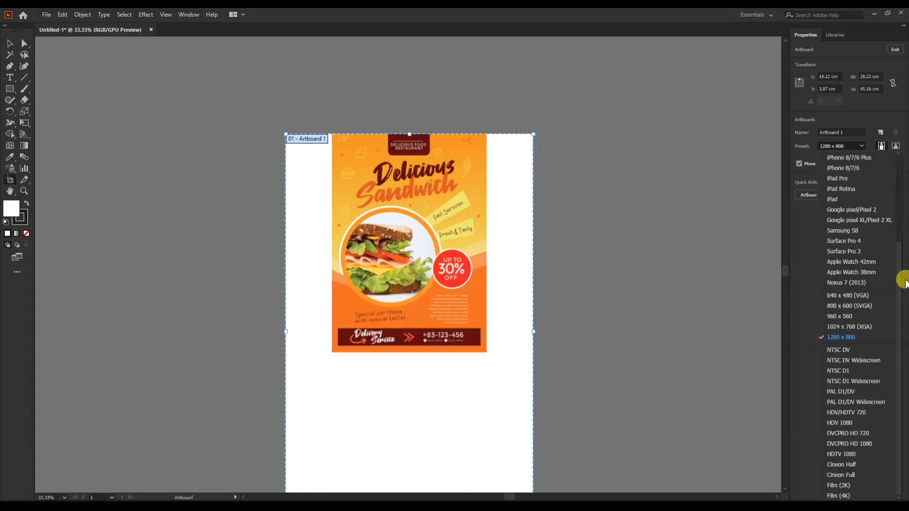
# Step: Fit the artboard to the flyer's artwork bounds
pyautogui.moveTo(905, 282); pyautogui.dragTo(891, 198)
pyautogui.click(854, 166)
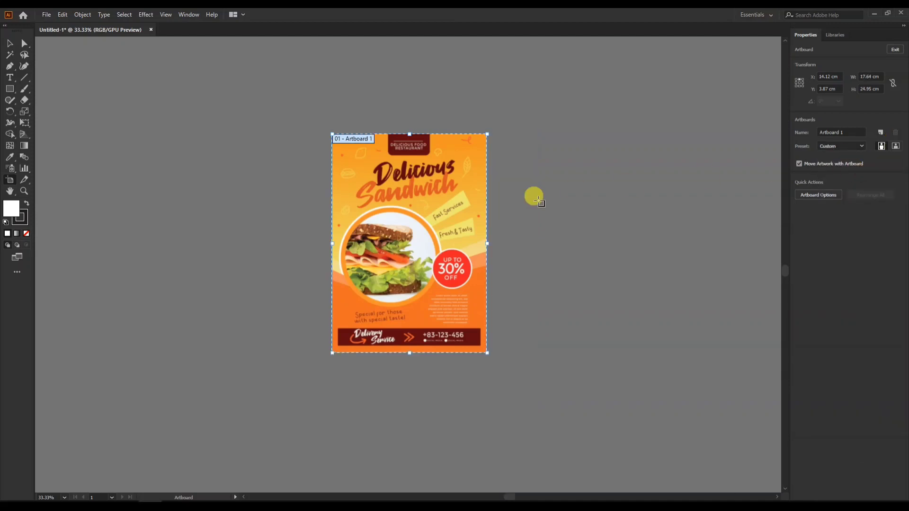
pyautogui.scroll(2, 435, 224)
pyautogui.moveTo(435, 225); pyautogui.dragTo(359, 241)
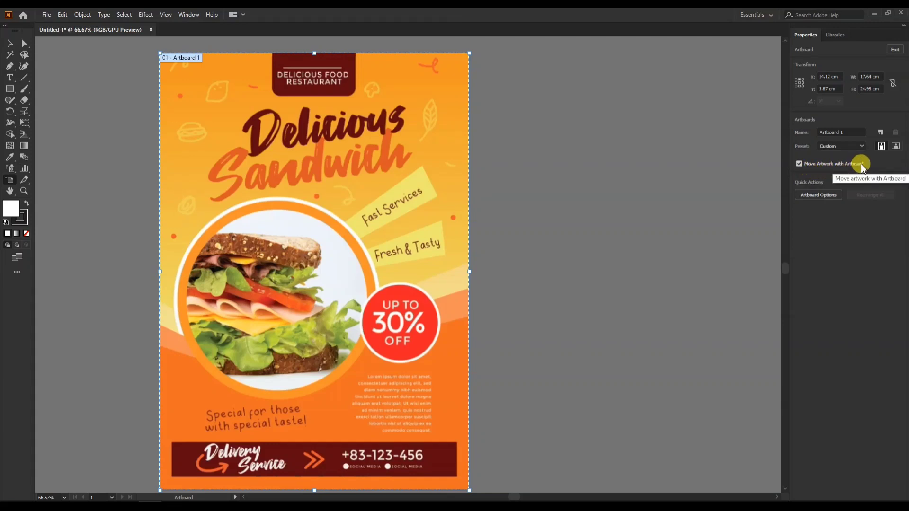
# Step: Duplicate the flyer artboard together with its artwork beside the original, move the copied flyer off its artboard, and undo these changes
pyautogui.click(817, 164)
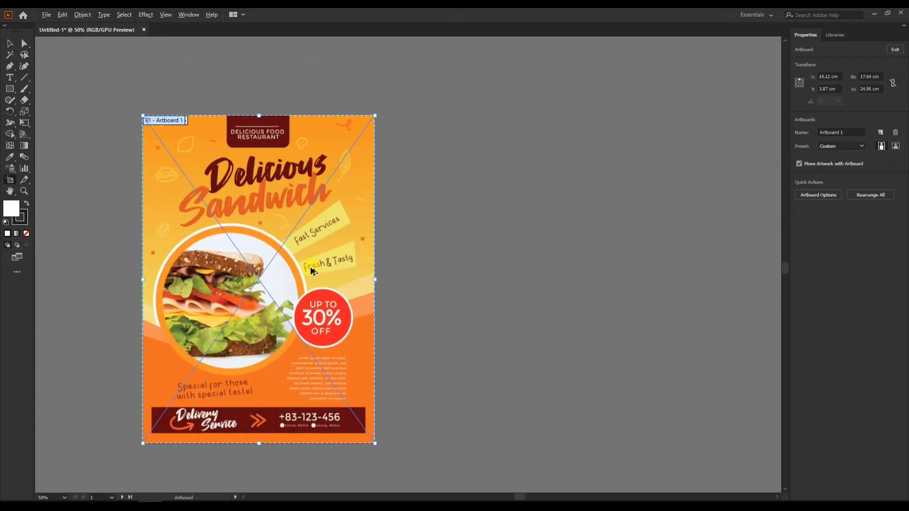
pyautogui.moveTo(313, 268); pyautogui.dragTo(572, 264)
pyautogui.press('v')
pyautogui.click(485, 283)
pyautogui.moveTo(485, 283); pyautogui.dragTo(567, 355)
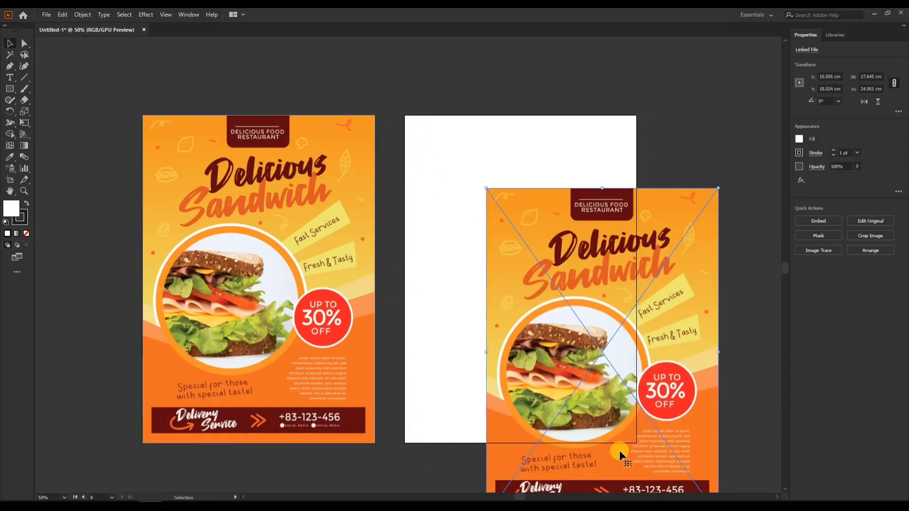
pyautogui.hotkey('ctrl', 'z')
pyautogui.hotkey('ctrl', 'z')
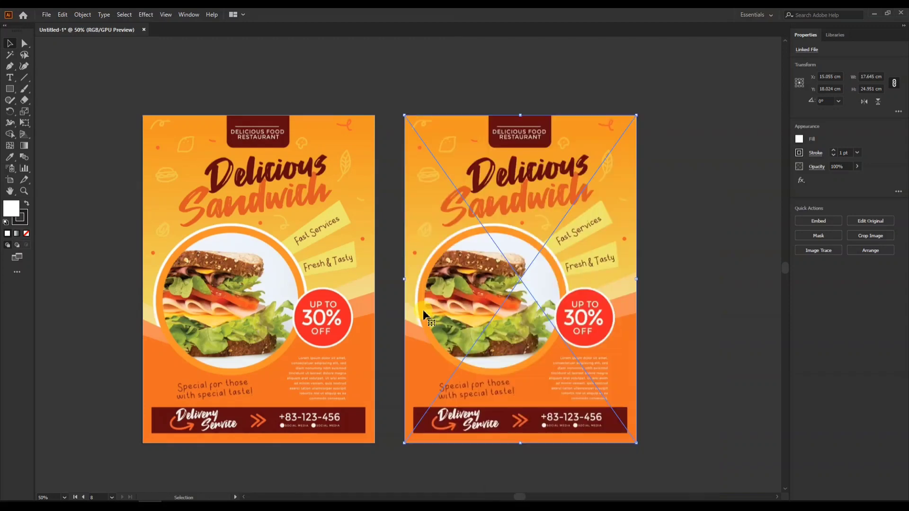
# Step: Turn off Move Artwork with Artboard and duplicate the flyer artboard as an empty copy beside the original
pyautogui.press('v')
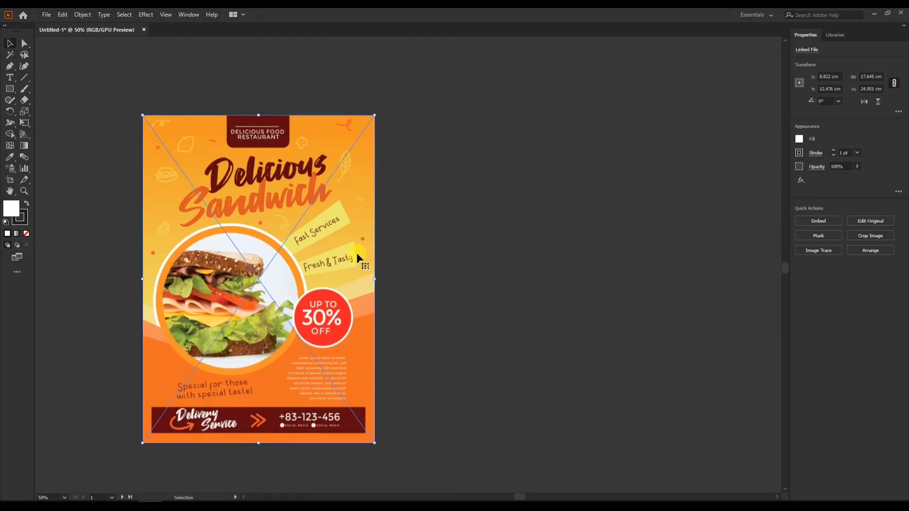
pyautogui.hotkey('shift', 'o')
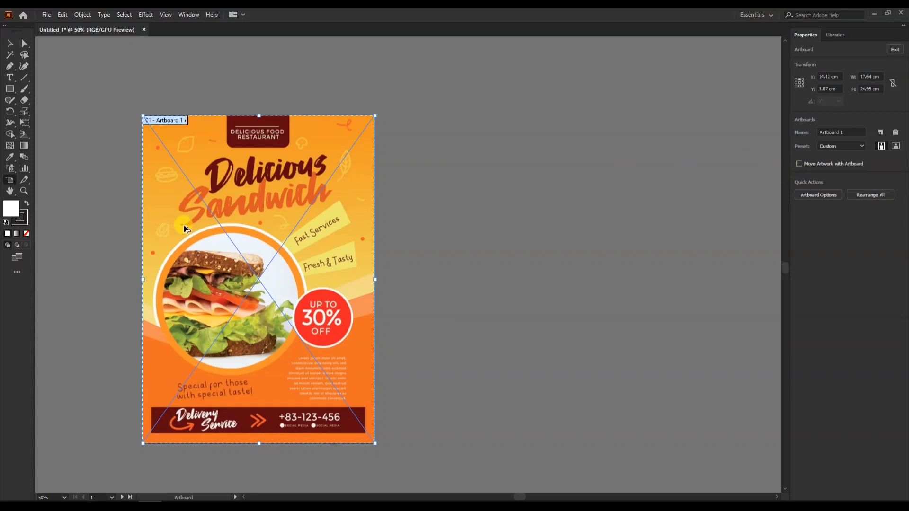
pyautogui.moveTo(202, 228); pyautogui.dragTo(444, 228)
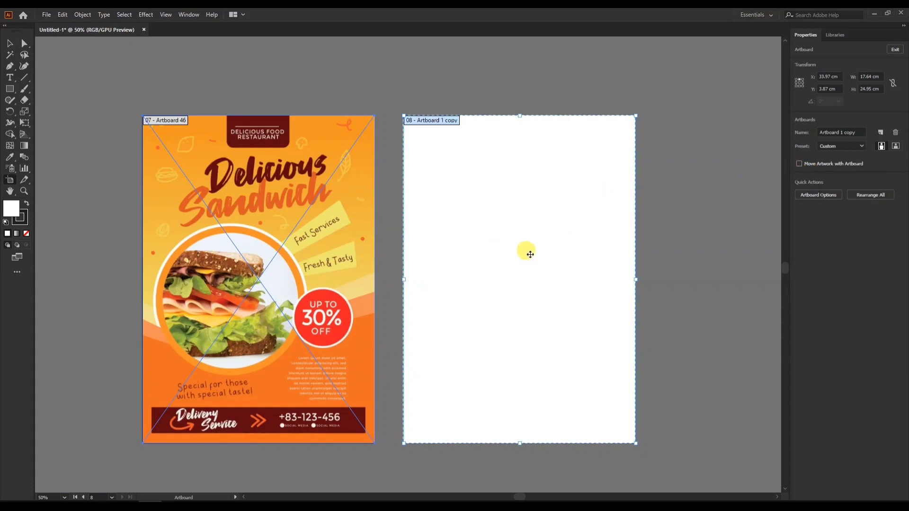
pyautogui.moveTo(519, 259); pyautogui.dragTo(538, 266)
pyautogui.hotkey('ctrl', 'z')
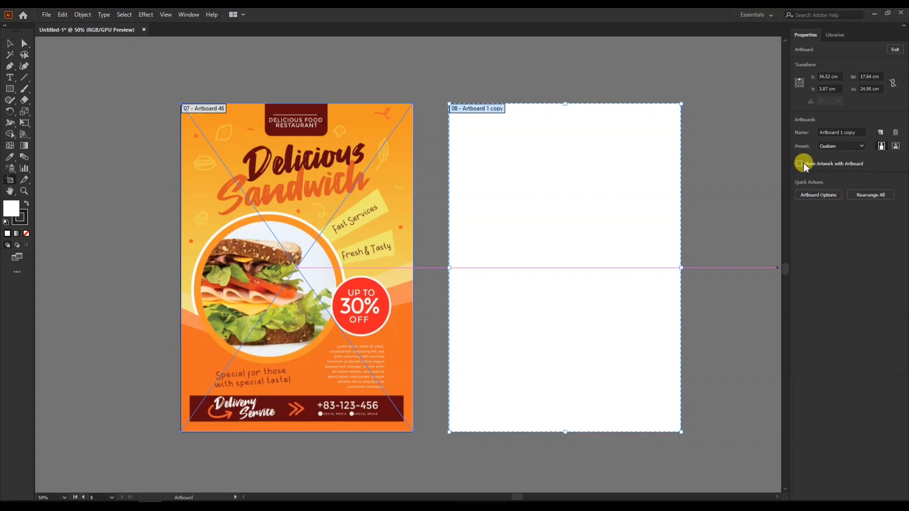
# Step: Review the name, preset, size and reference point settings in the empty copy's Artboard Options, and cancel without changing anything
pyautogui.click(818, 197)
pyautogui.moveTo(519, 115); pyautogui.dragTo(554, 120)
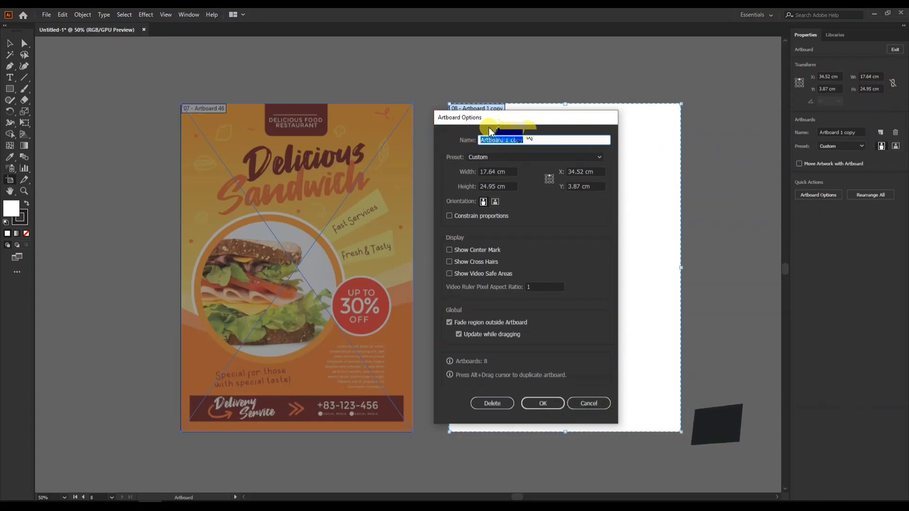
pyautogui.moveTo(497, 122); pyautogui.dragTo(525, 126)
pyautogui.click(541, 161)
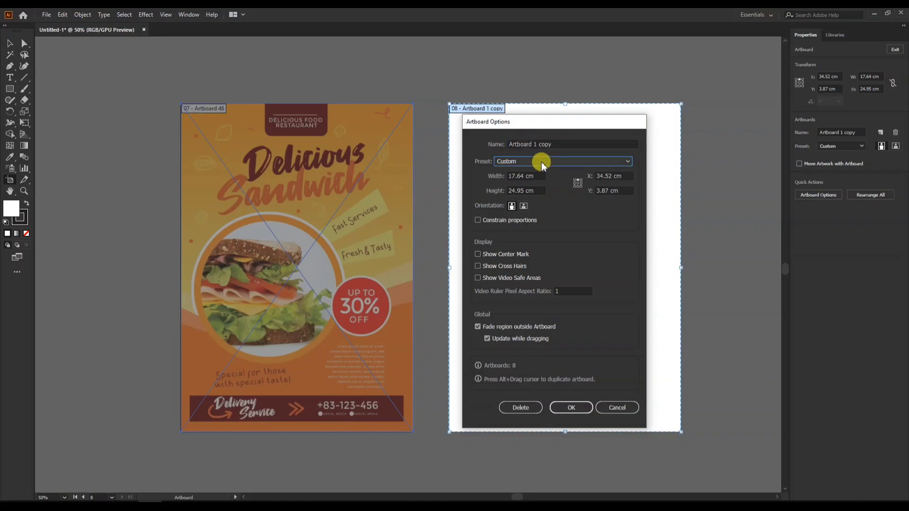
pyautogui.click(541, 161)
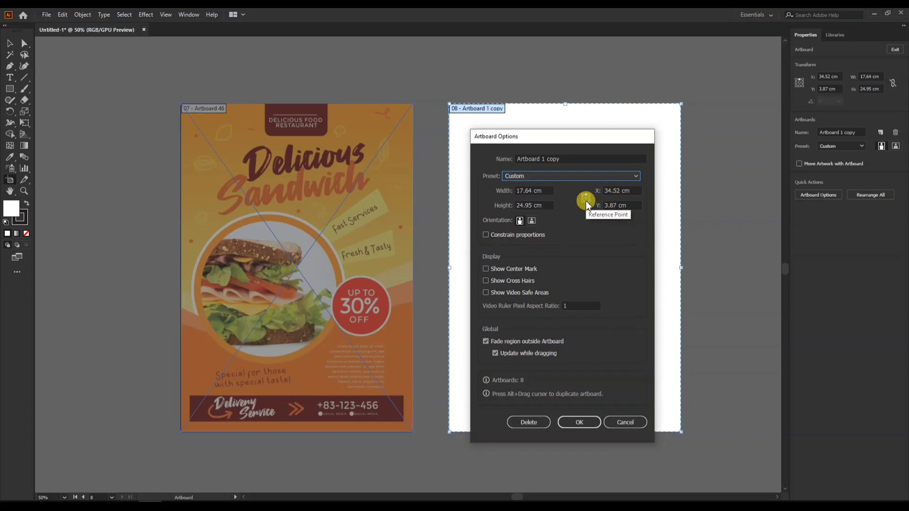
pyautogui.click(625, 421)
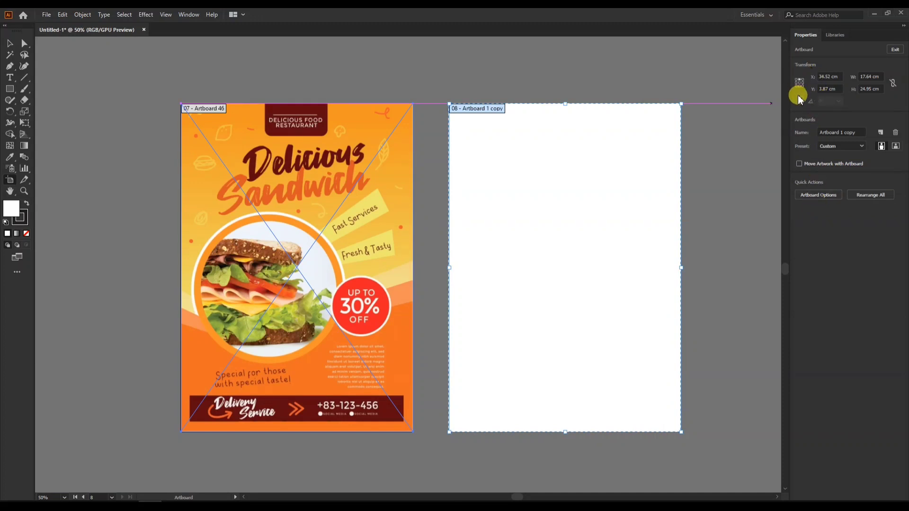
# Step: Delete the empty artboard copy and set the flyer artboard's reference point to its centre
pyautogui.press('Delete')
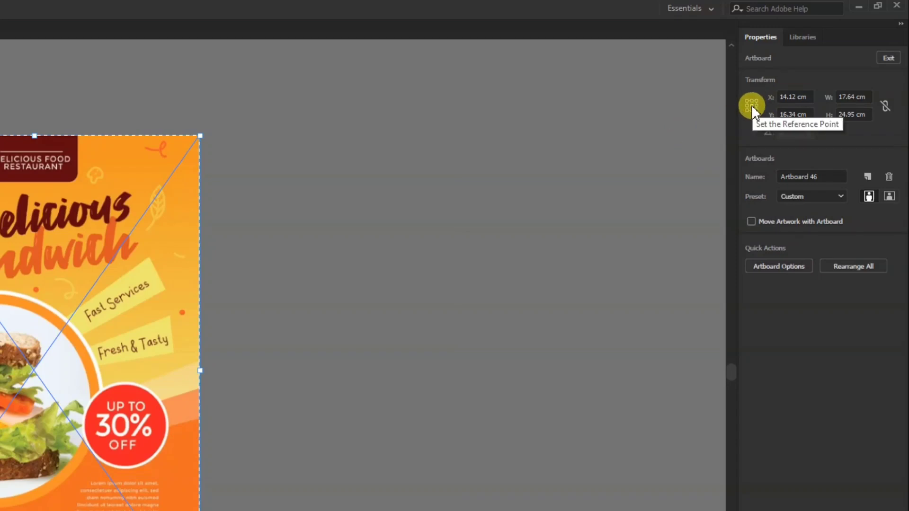
pyautogui.click(849, 97)
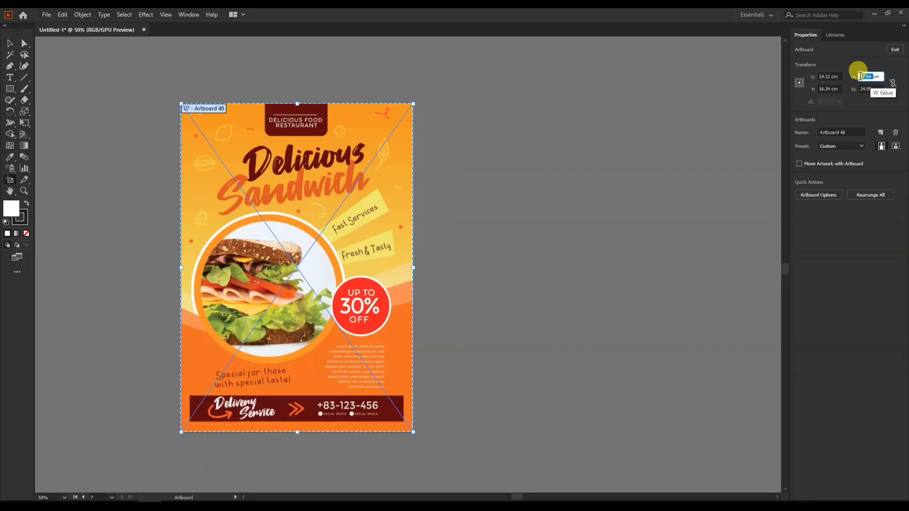
pyautogui.click(870, 88)
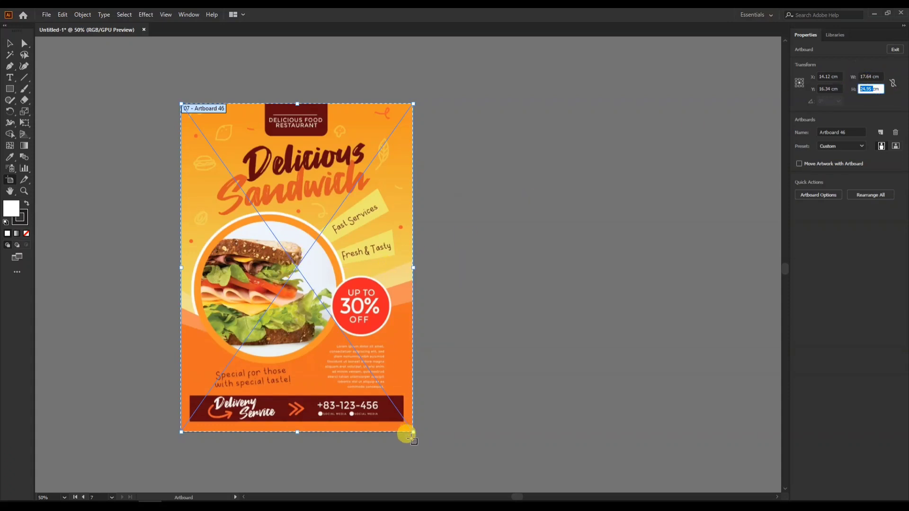
# Step: Stretch the flyer artboard's lower edge downward to a height of about 28.3 cm, and undo the resize
pyautogui.moveTo(416, 441); pyautogui.dragTo(486, 408)
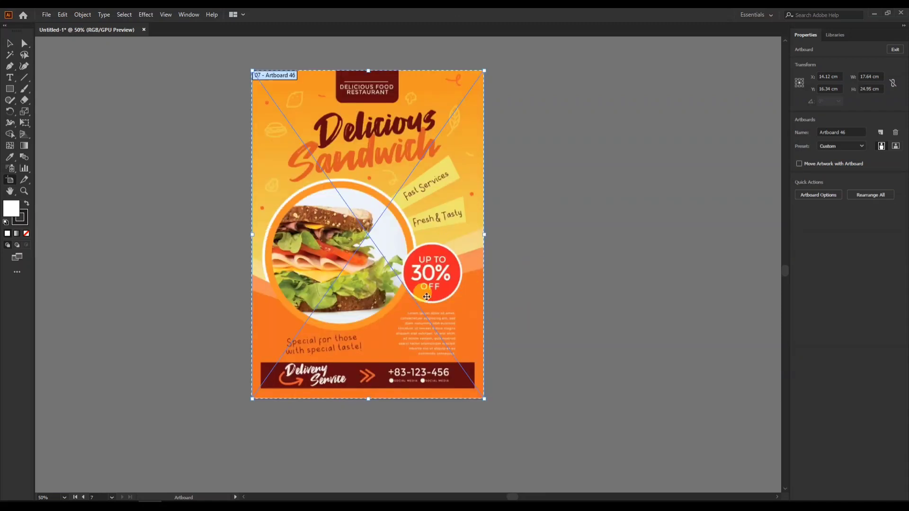
pyautogui.moveTo(437, 234); pyautogui.dragTo(426, 251)
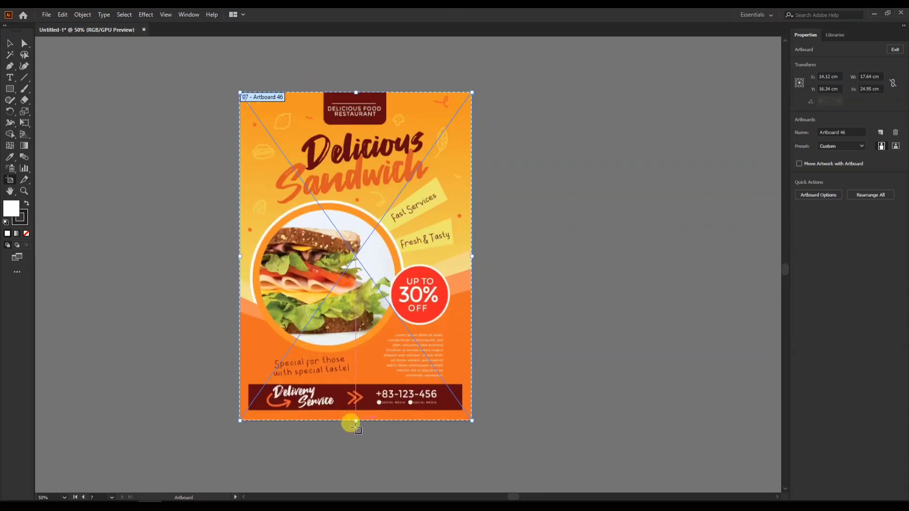
pyautogui.scroll(-2, 348, 369)
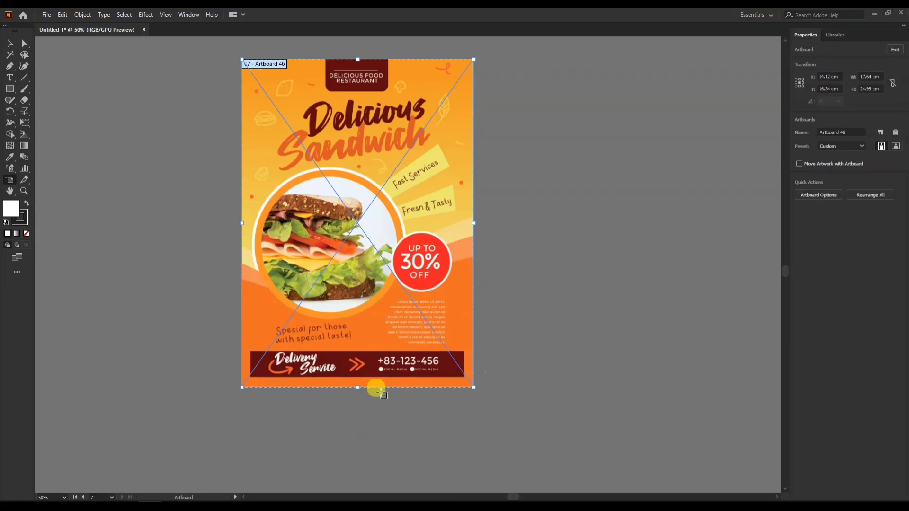
pyautogui.moveTo(357, 388); pyautogui.dragTo(357, 431)
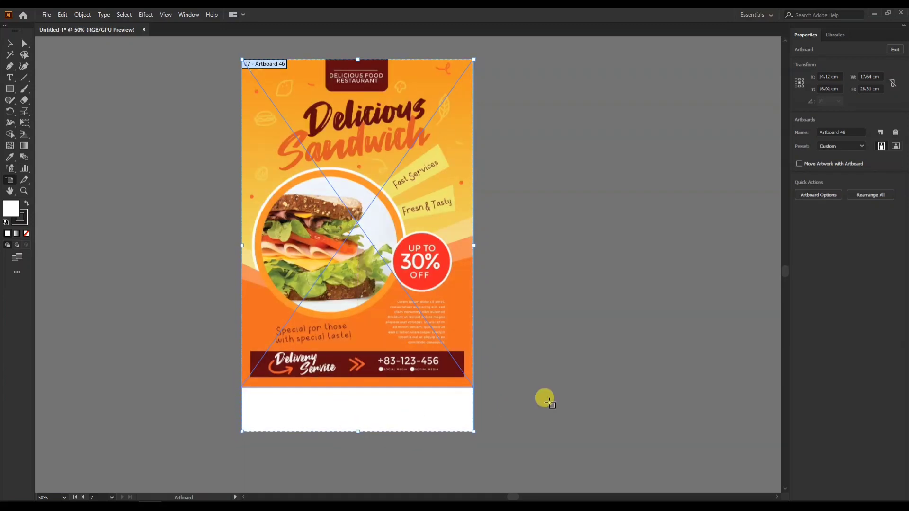
pyautogui.hotkey('ctrl', 'z')
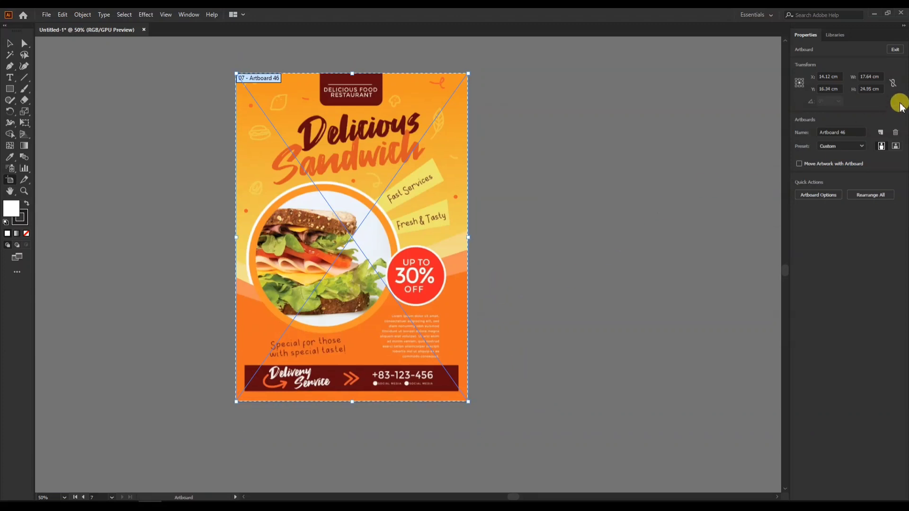
# Step: Set the flyer artboard's height to 28 cm using the centre reference point
pyautogui.click(870, 87)
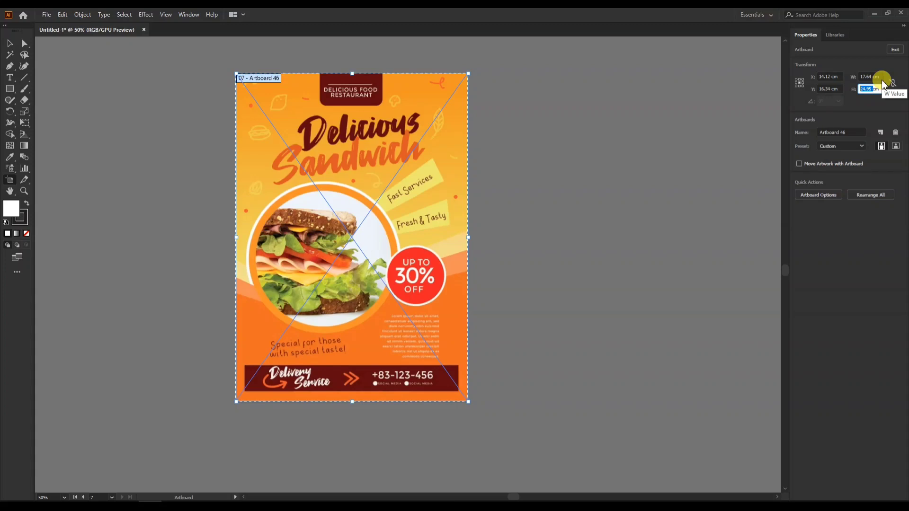
pyautogui.write('28')
pyautogui.press('Return')
pyautogui.moveTo(354, 147); pyautogui.dragTo(348, 154)
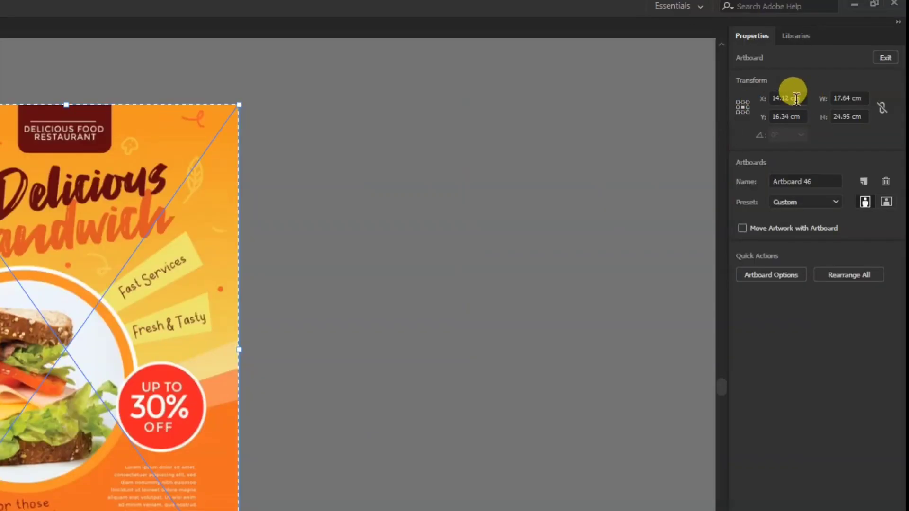
# Step: Move the artboard's reference point to the top centre and set its height to 28.9 cm
pyautogui.click(742, 101)
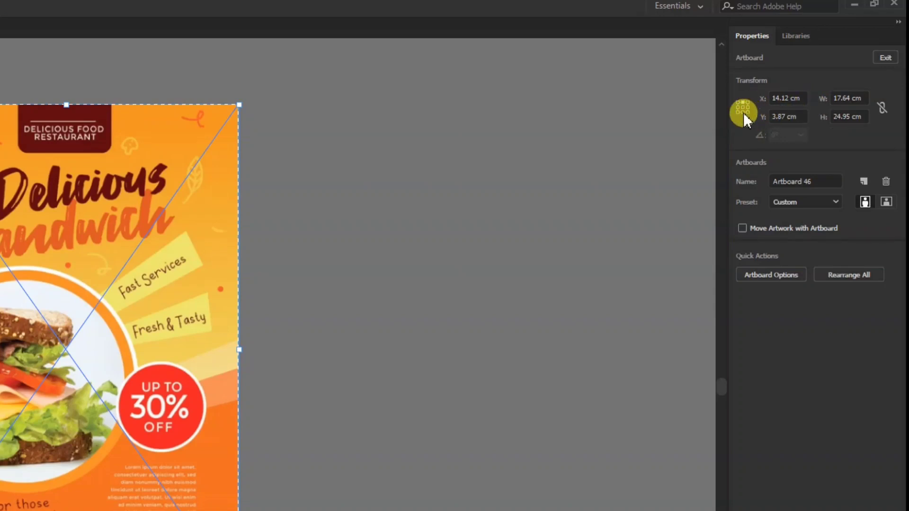
pyautogui.doubleClick(850, 117)
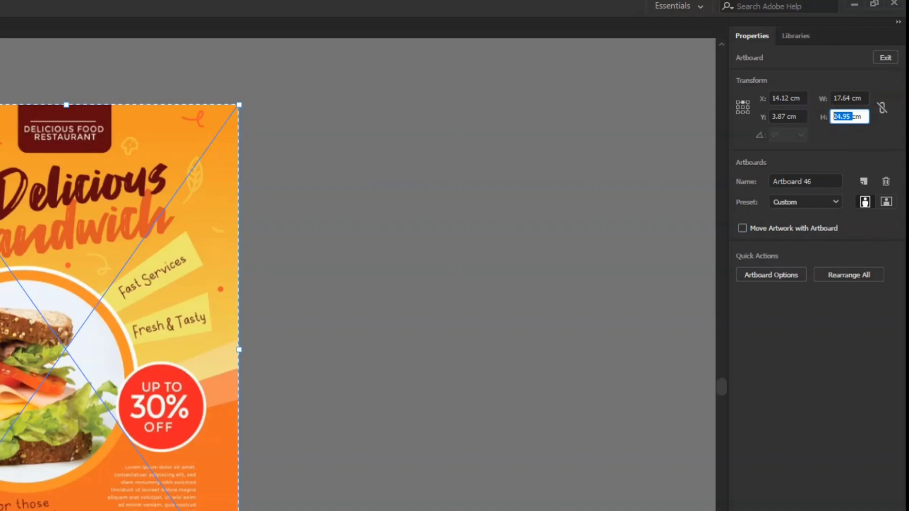
pyautogui.write('28.9')
pyautogui.click(822, 116)
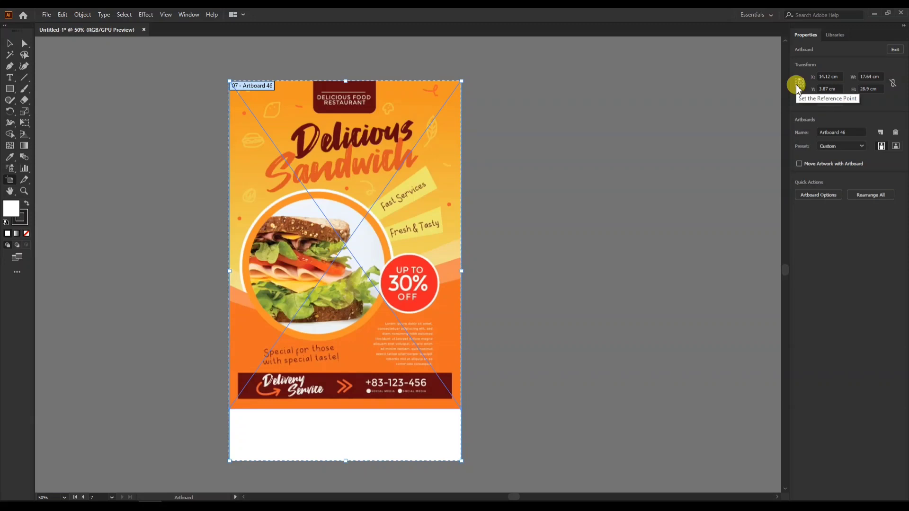
# Step: Move the artboard's reference point to the middle left and set its width to 20 cm
pyautogui.click(796, 84)
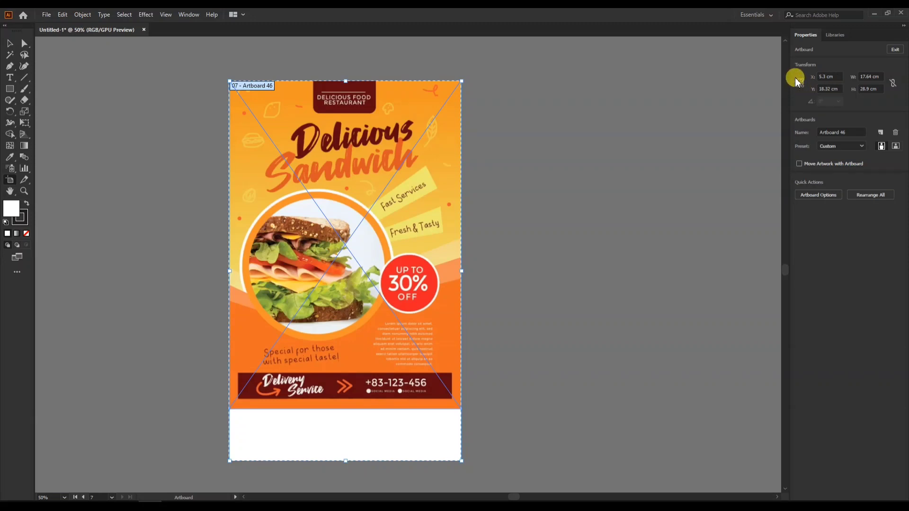
pyautogui.doubleClick(868, 76)
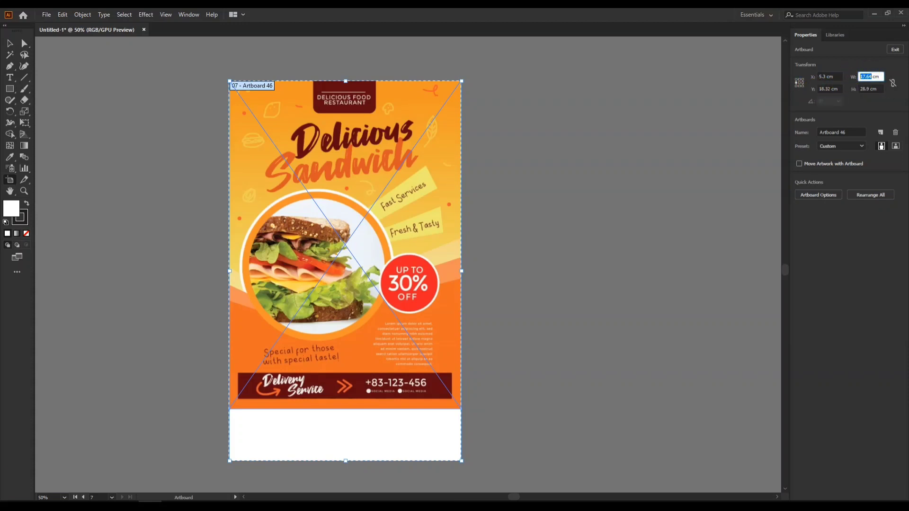
pyautogui.write('20')
pyautogui.press('Return')
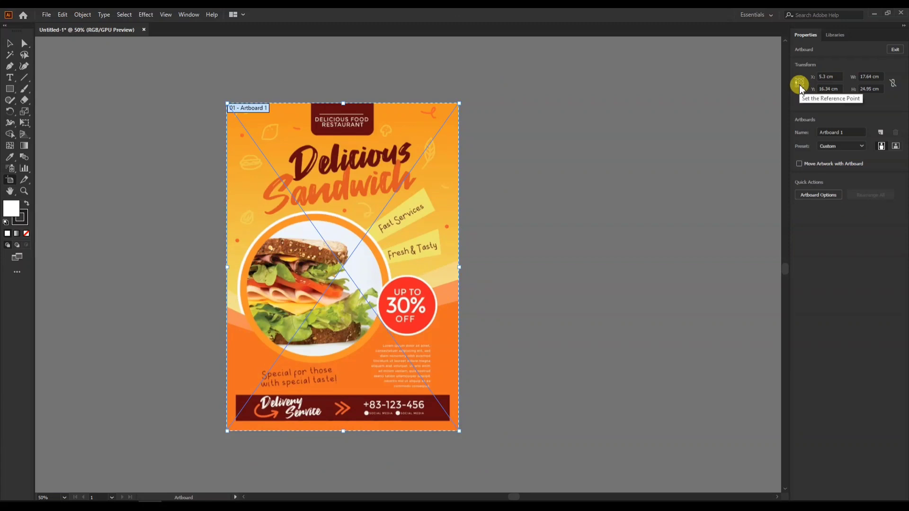
# Step: Return the artboard's reference point to its centre, and show the Artboards panel beside the flyer
pyautogui.click(800, 84)
pyautogui.click(191, 15)
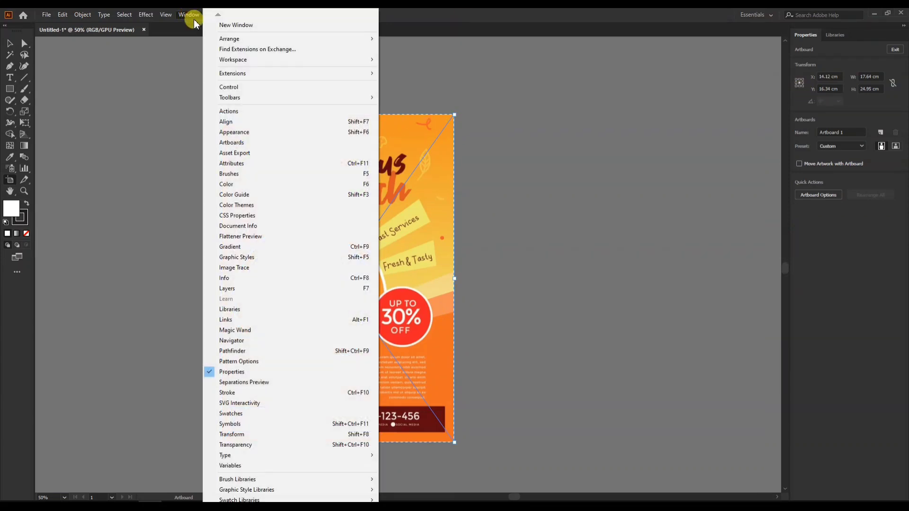
pyautogui.click(234, 142)
pyautogui.moveTo(647, 92); pyautogui.dragTo(523, 118)
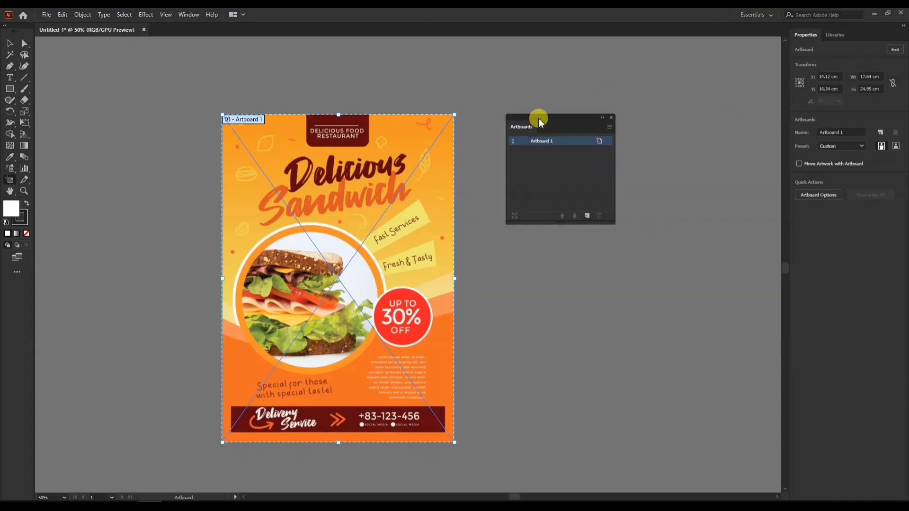
pyautogui.moveTo(539, 122); pyautogui.dragTo(552, 78)
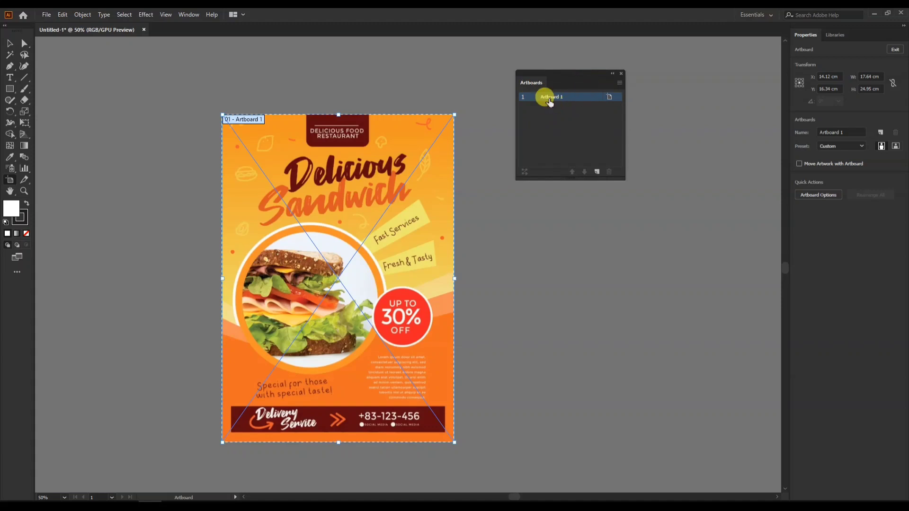
# Step: Add four new blank artboards of the flyer artboard's size from the Artboards list
pyautogui.click(597, 172)
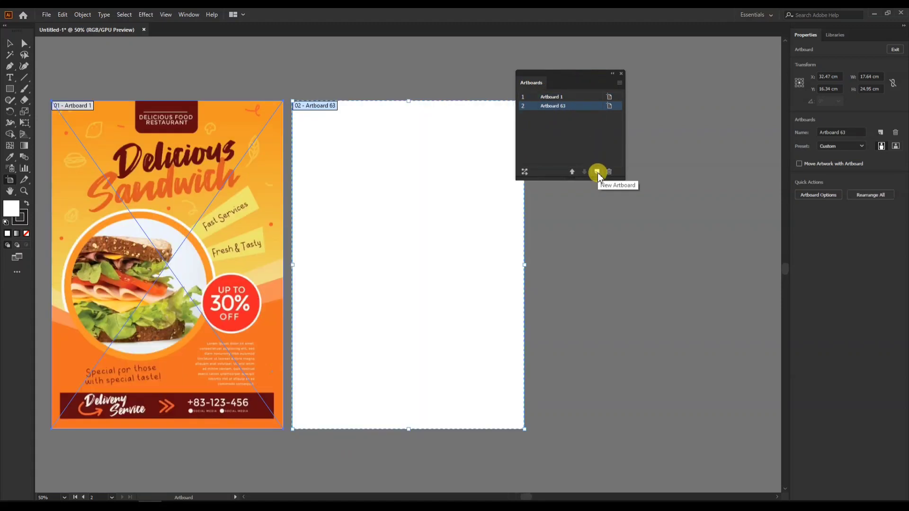
pyautogui.click(597, 172)
pyautogui.click(597, 172)
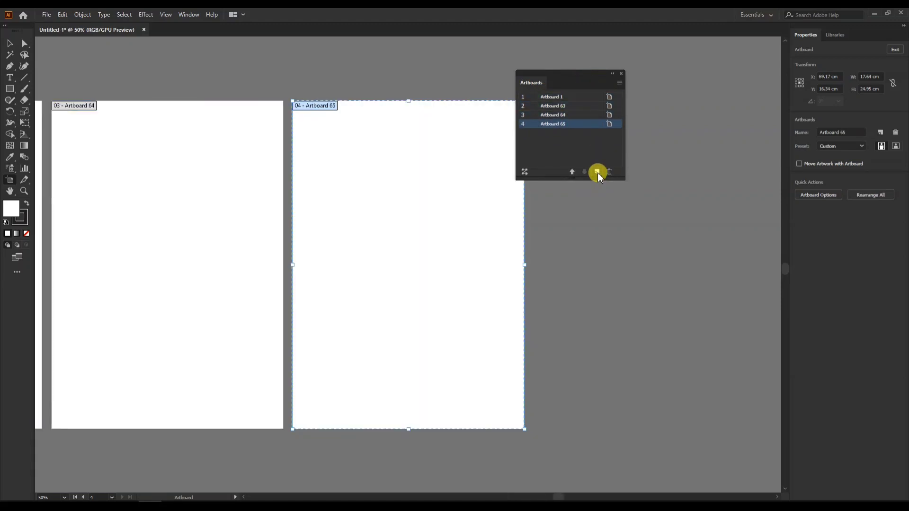
pyautogui.click(597, 172)
# Step: Delete the last two blank artboards and add two new ones in their place
pyautogui.click(609, 171)
pyautogui.click(609, 172)
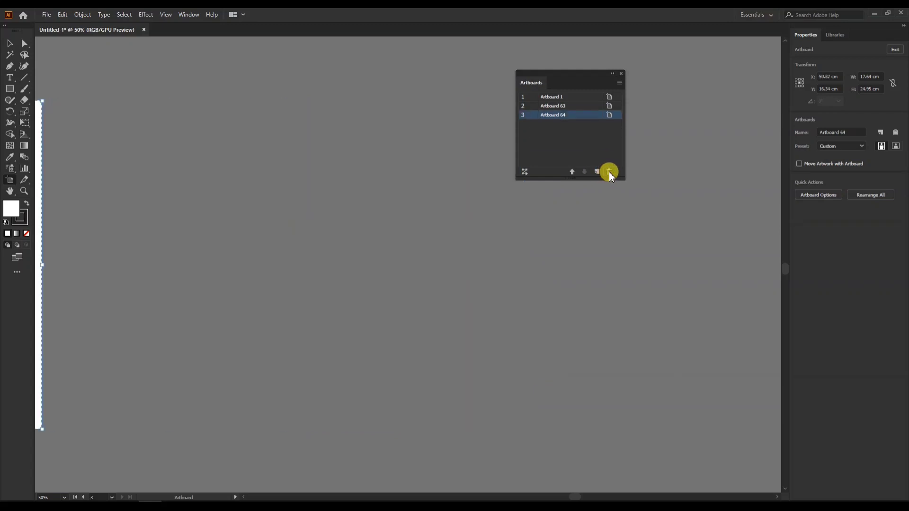
pyautogui.click(598, 171)
pyautogui.click(597, 172)
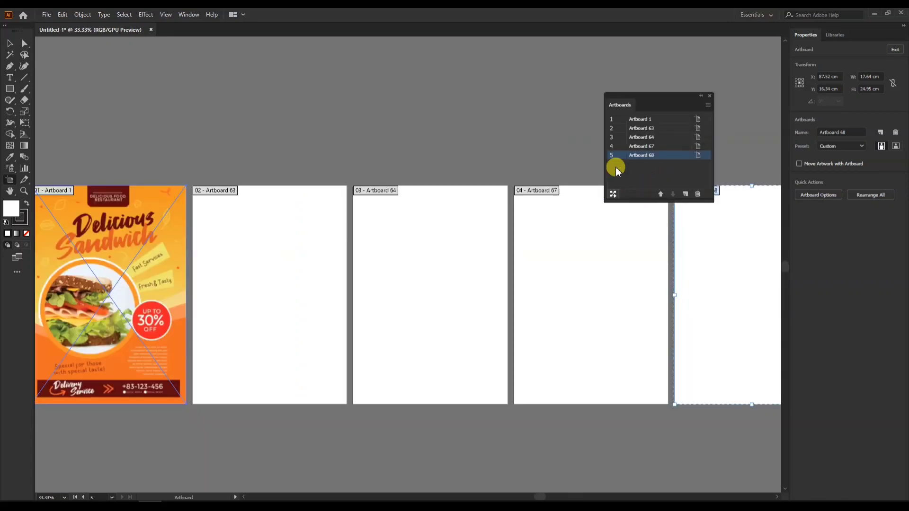
# Step: Rearrange all artboards with the Grid by Row layout in 3 columns with 4 cm spacing, moving the artwork with them
pyautogui.moveTo(633, 95); pyautogui.dragTo(573, 78)
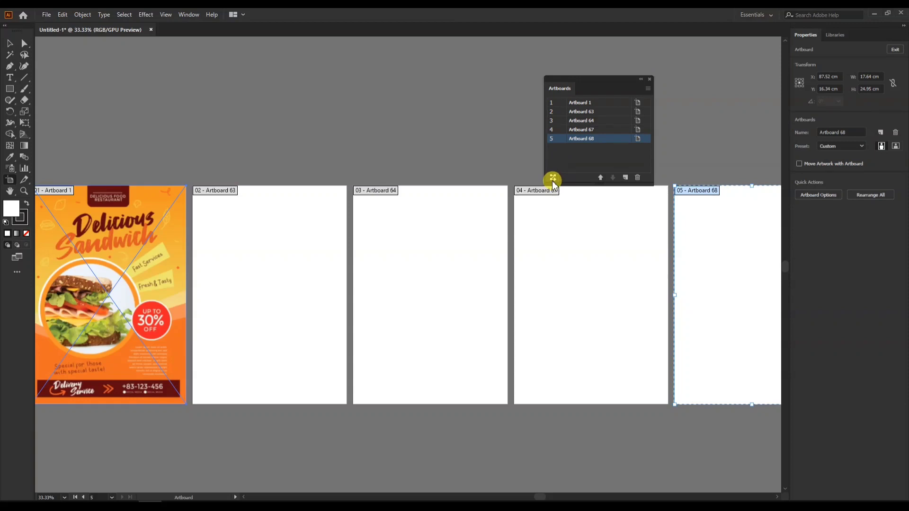
pyautogui.moveTo(569, 80); pyautogui.dragTo(557, 134)
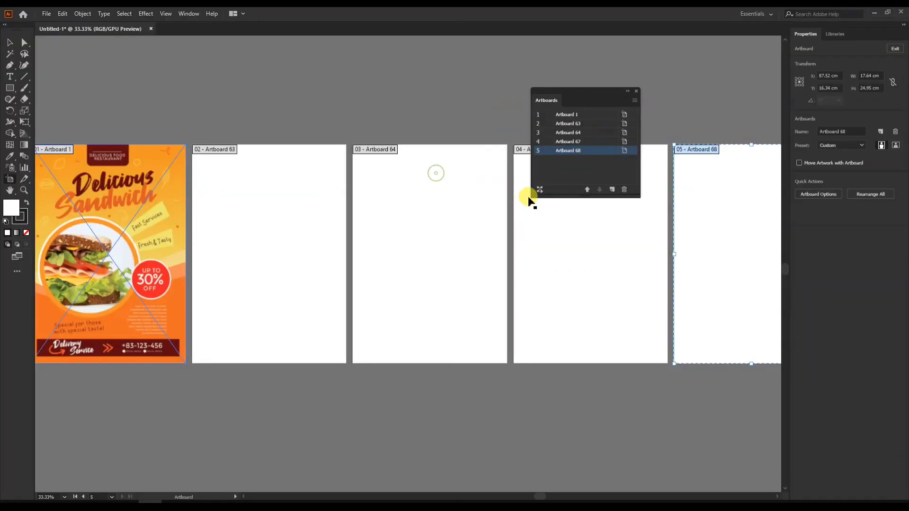
pyautogui.click(498, 226)
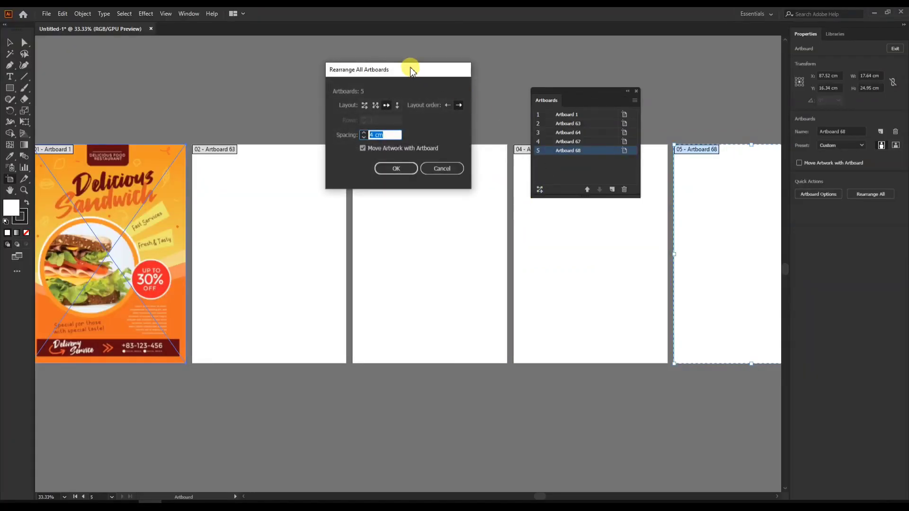
pyautogui.moveTo(303, 45); pyautogui.dragTo(261, 81)
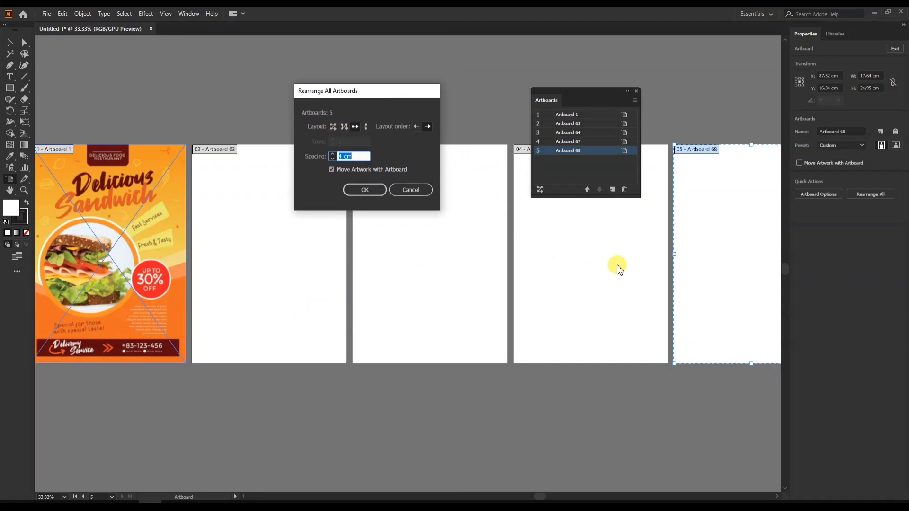
pyautogui.click(333, 126)
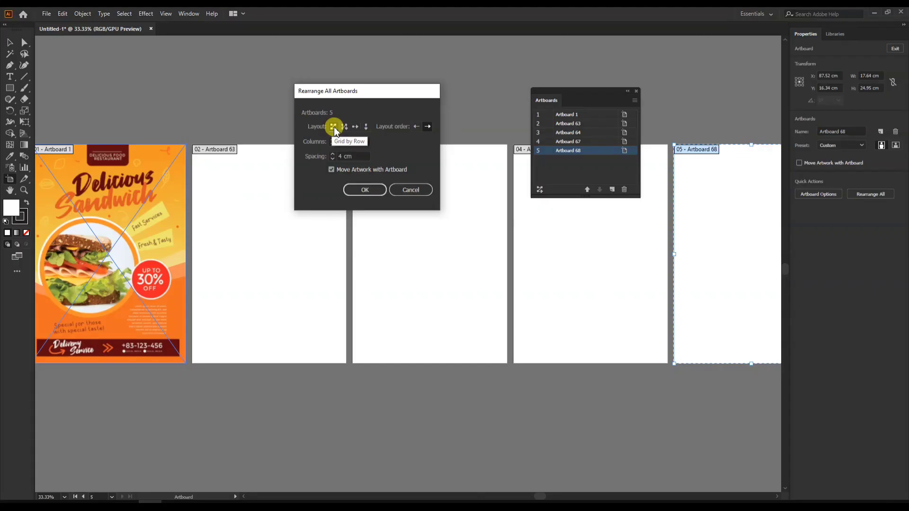
pyautogui.moveTo(344, 91); pyautogui.dragTo(403, 83)
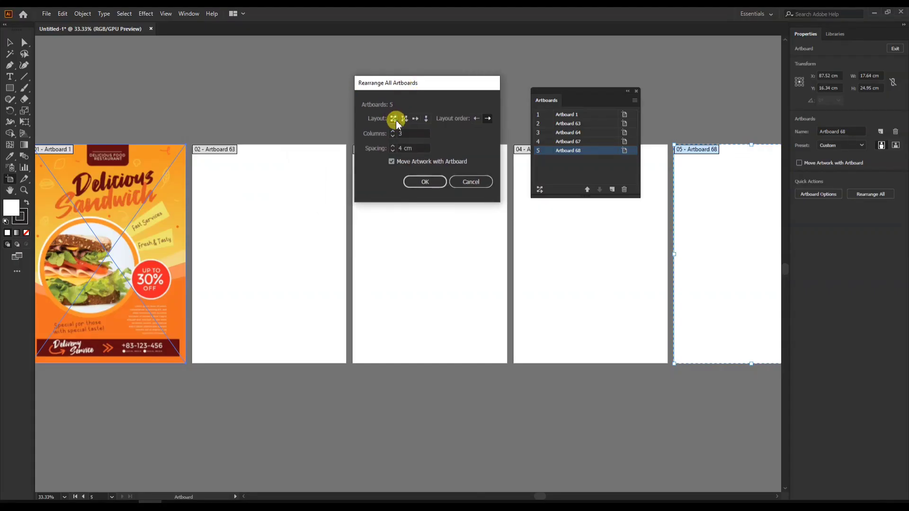
pyautogui.click(430, 184)
pyautogui.hotkey('ctrl', '-')
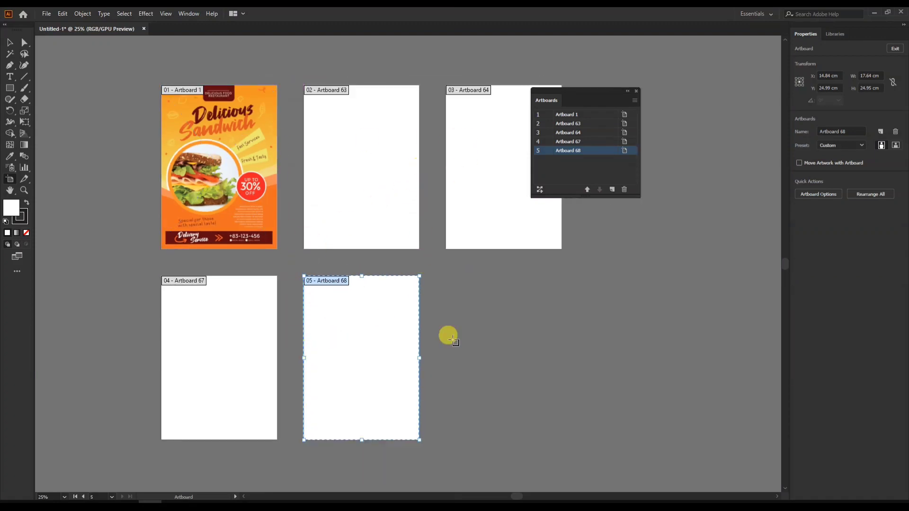
# Step: Rearrange all artboards with the grid-by-column layout in 3 rows, keeping the 4 cm spacing
pyautogui.click(539, 189)
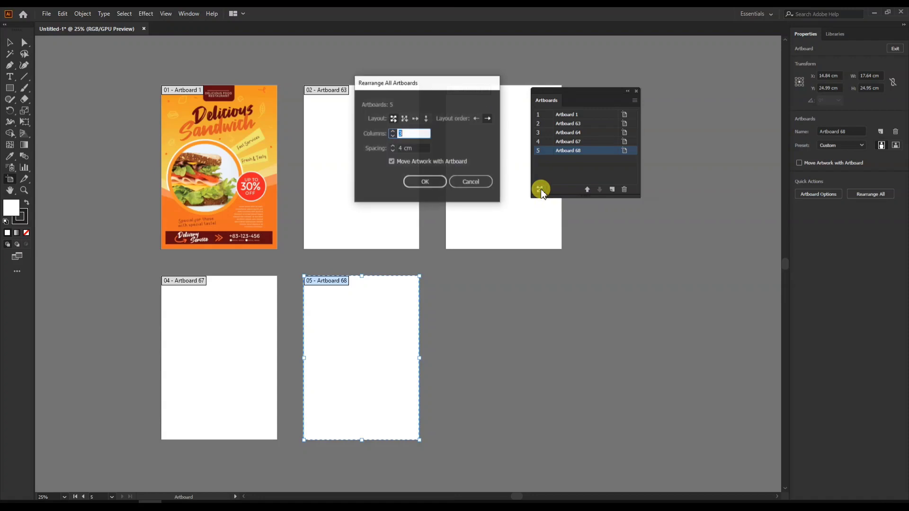
pyautogui.click(404, 118)
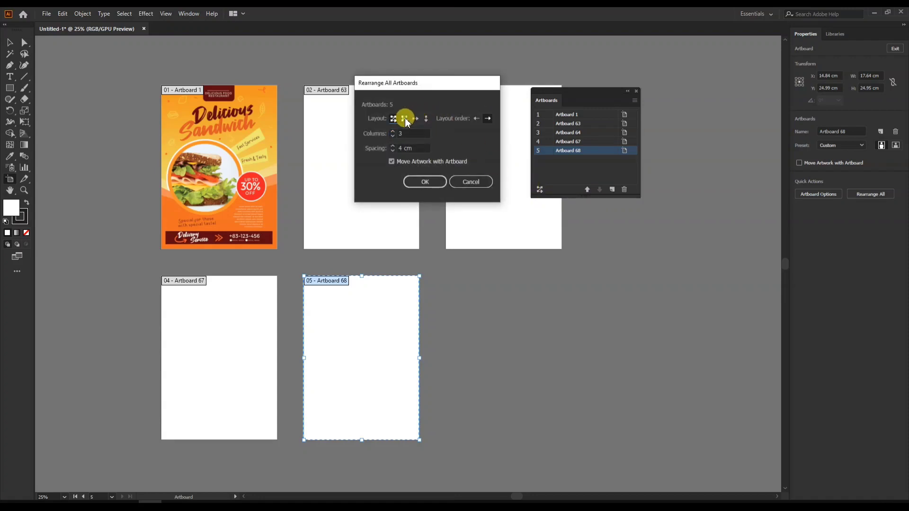
pyautogui.click(428, 181)
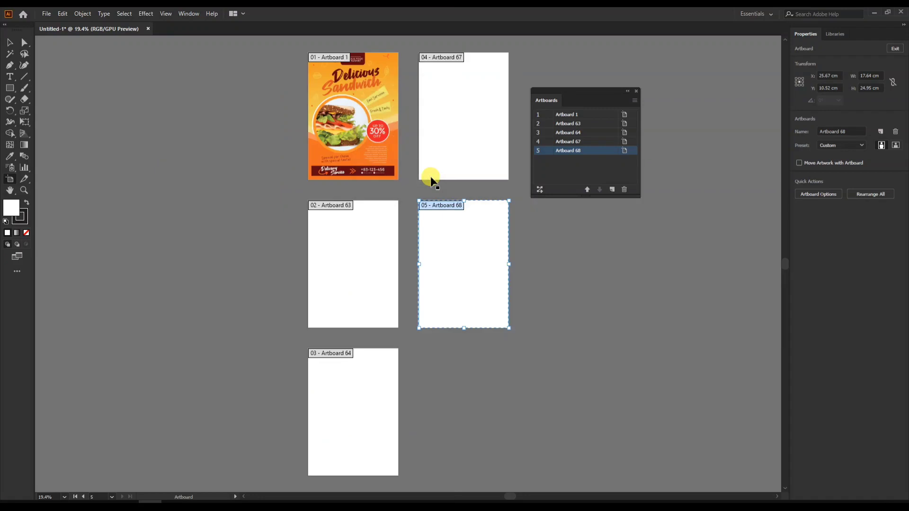
# Step: Examine how the column layout orders the artboards by selecting them one after another on the canvas
pyautogui.click(432, 179)
pyautogui.click(344, 247)
pyautogui.click(456, 246)
pyautogui.click(364, 380)
pyautogui.click(353, 265)
pyautogui.click(450, 269)
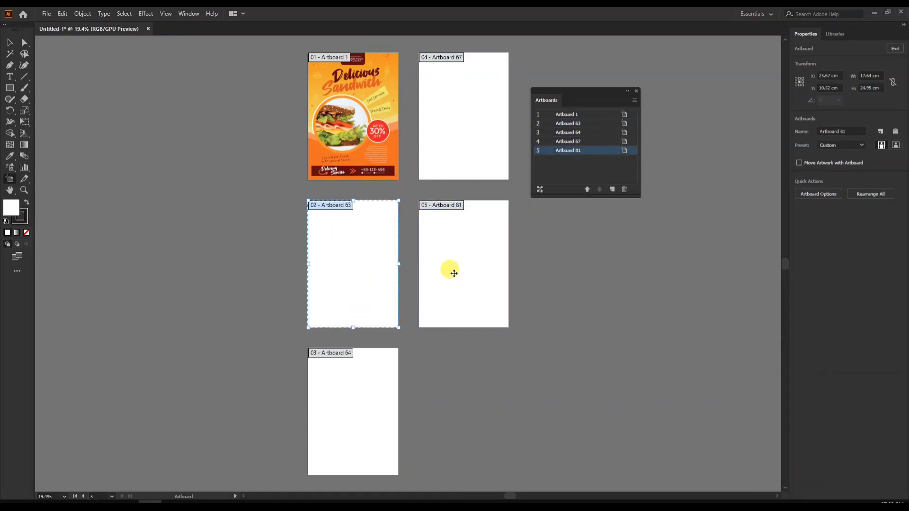
pyautogui.click(365, 382)
pyautogui.click(357, 257)
pyautogui.click(493, 277)
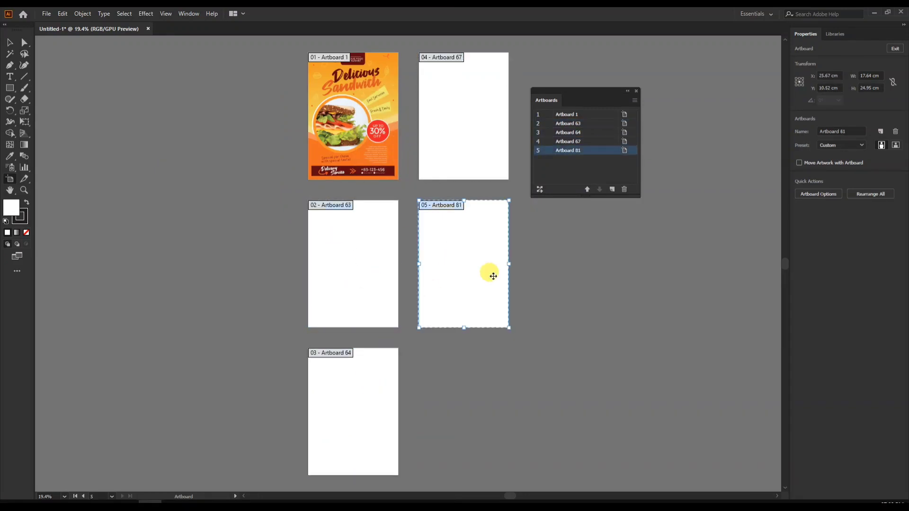
# Step: Reopen the Rearrange All Artboards settings and set the grid-by-column layout to 4 rows
pyautogui.click(539, 189)
pyautogui.moveTo(445, 115); pyautogui.dragTo(436, 133)
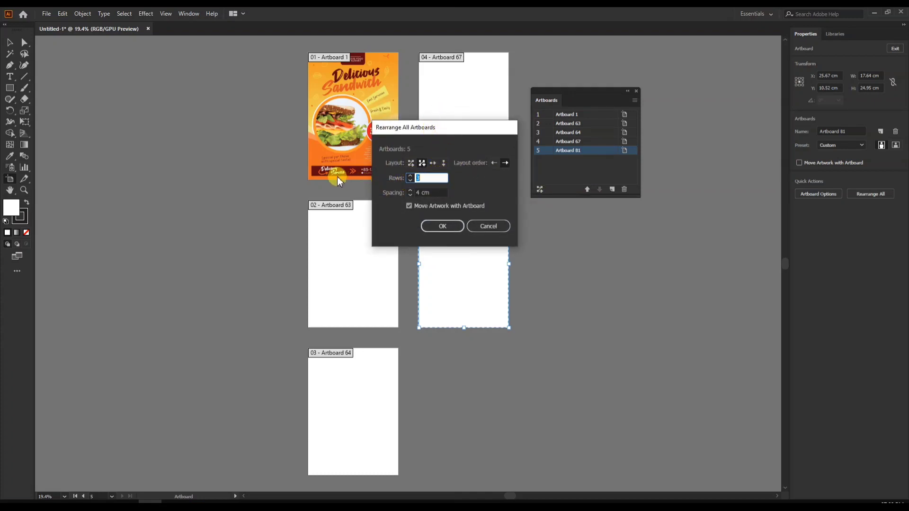
pyautogui.click(410, 180)
pyautogui.click(410, 181)
pyautogui.click(409, 176)
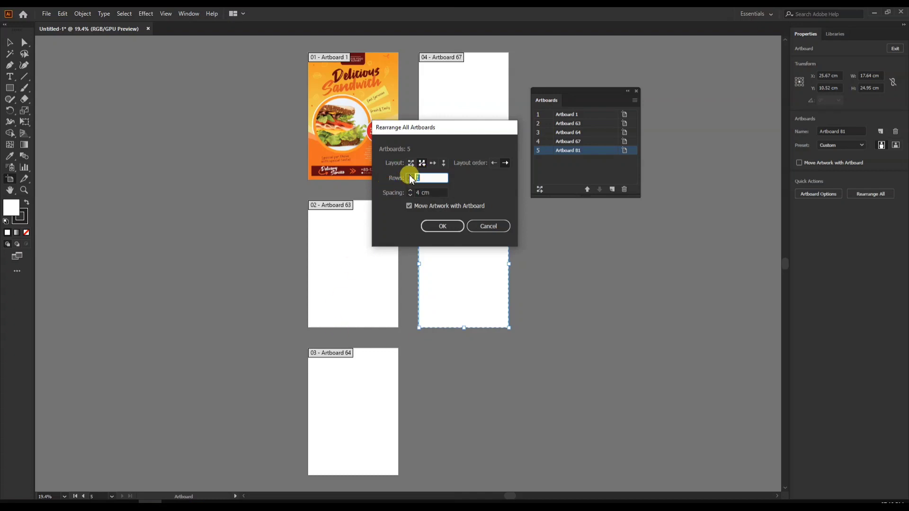
pyautogui.click(409, 176)
pyautogui.click(410, 176)
pyautogui.click(426, 178)
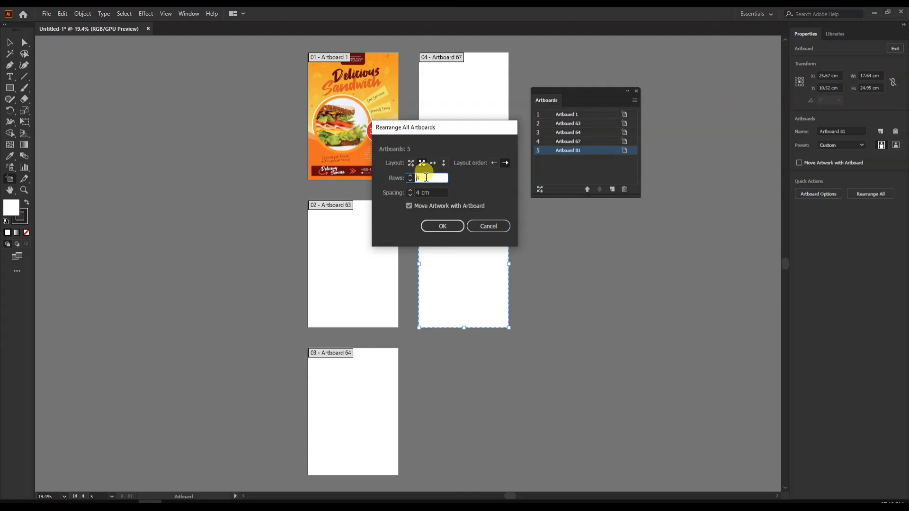
# Step: Set the spacing between artboards to 2 cm and apply the rearrangement
pyautogui.click(420, 193)
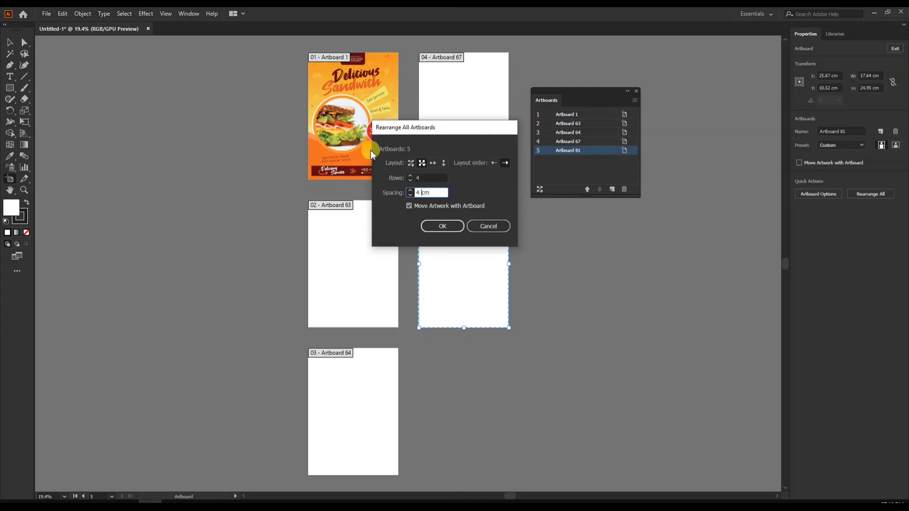
pyautogui.doubleClick(419, 193)
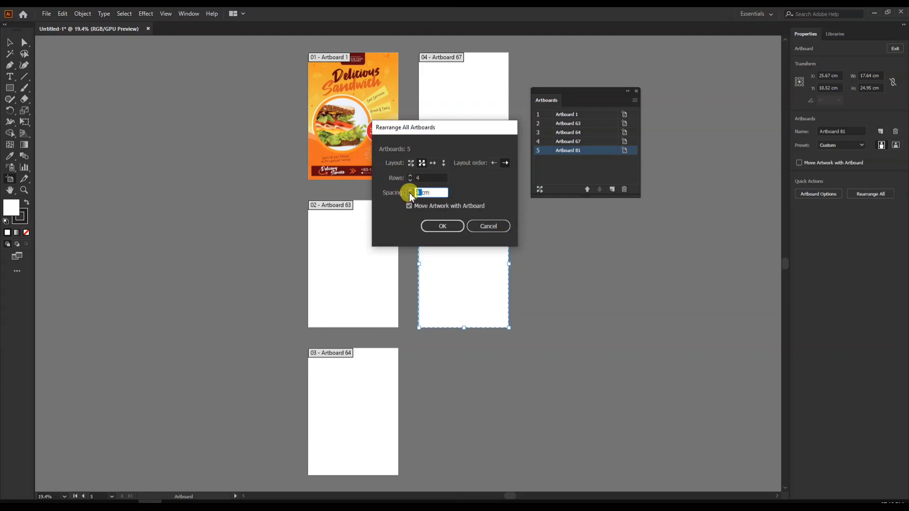
pyautogui.write('2')
pyautogui.click(443, 226)
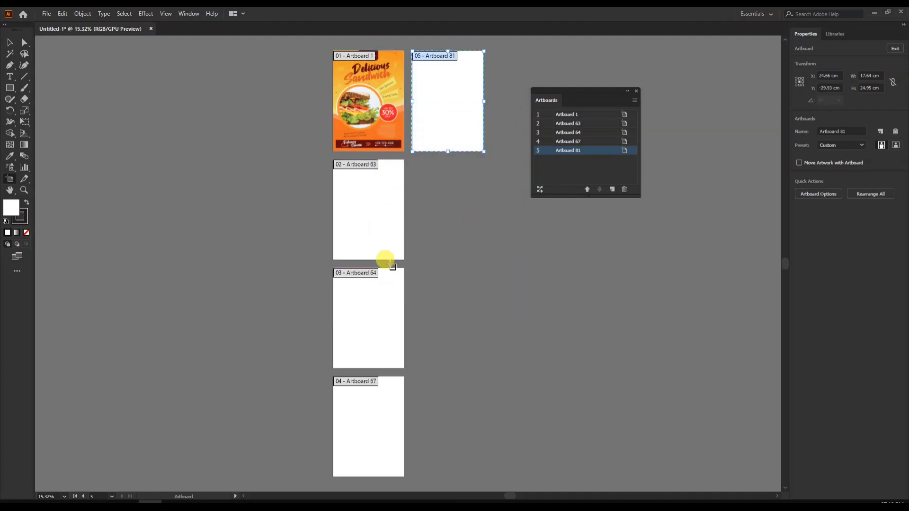
# Step: Check the order of the four-row layout by selecting the artboards in the first column in turn
pyautogui.click(376, 138)
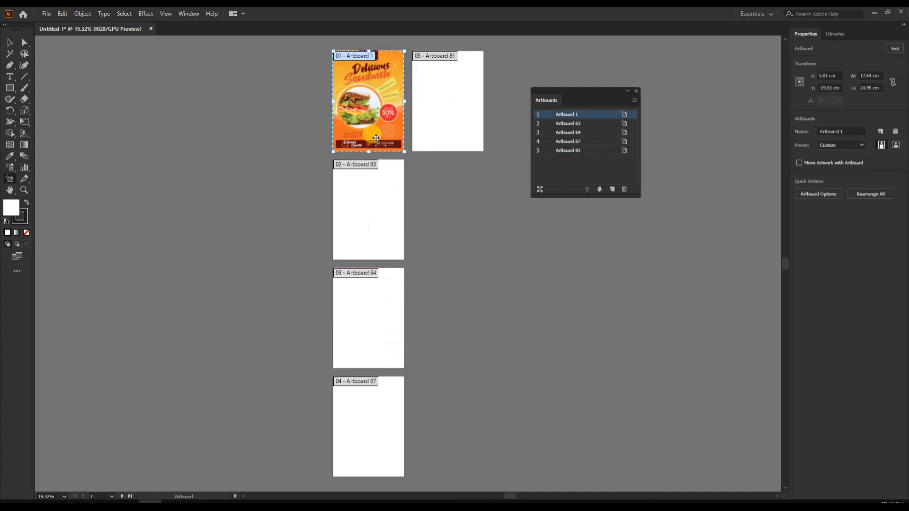
pyautogui.click(382, 188)
pyautogui.click(376, 341)
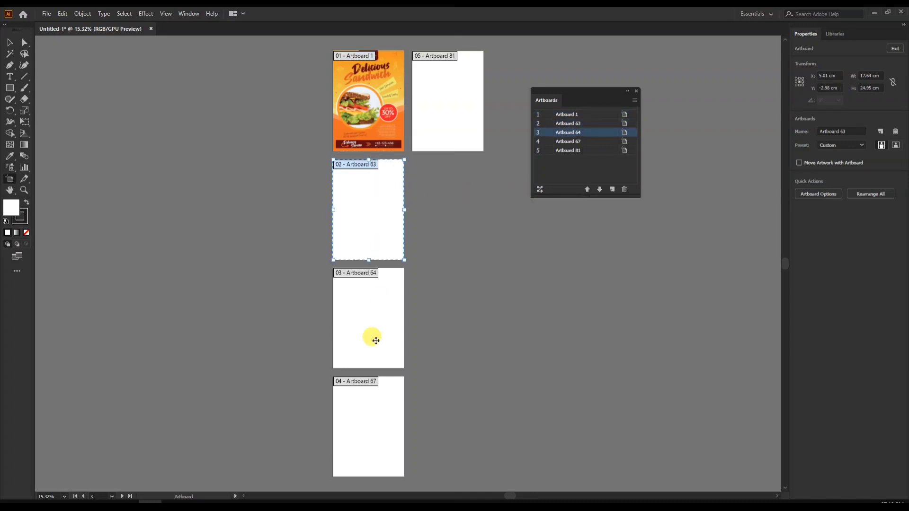
pyautogui.click(371, 399)
pyautogui.click(382, 322)
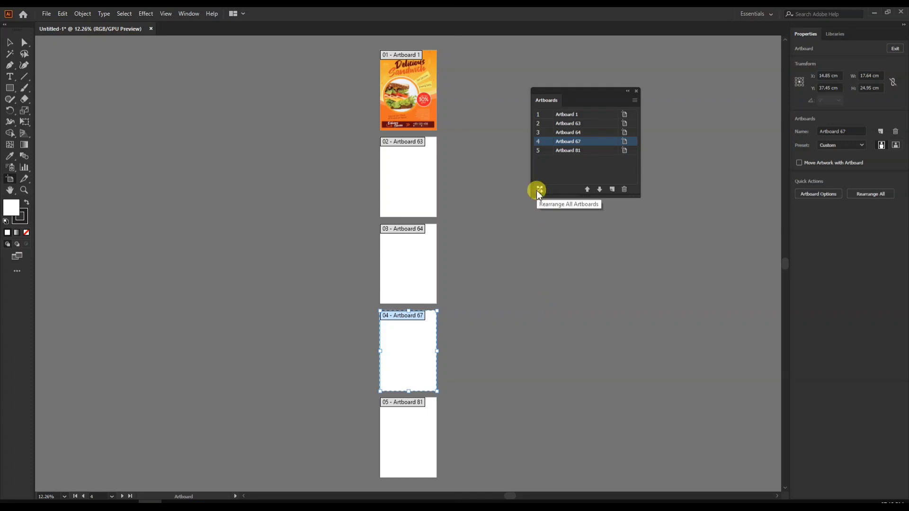
# Step: Place the Artboards panel closer to the artboard column and select Artboard 64 and Artboard 67 in its list
pyautogui.moveTo(555, 104); pyautogui.dragTo(510, 135)
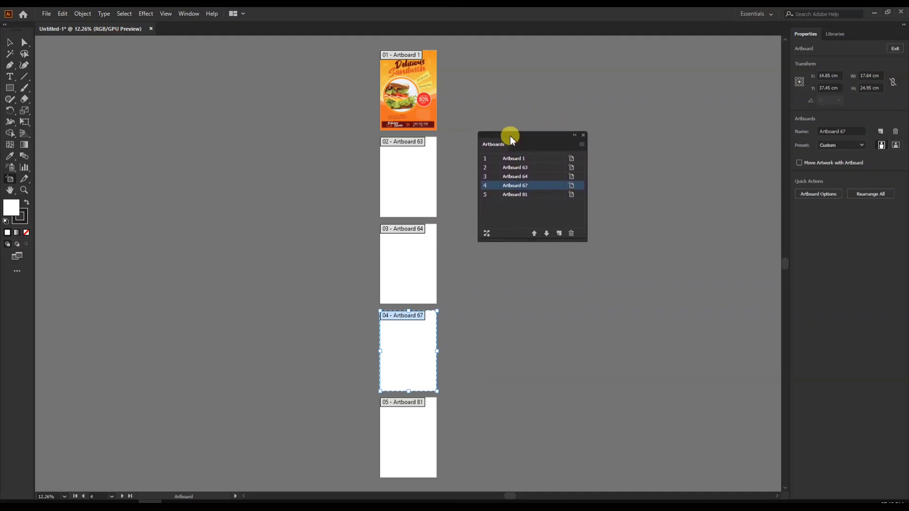
pyautogui.click(523, 177)
pyautogui.click(520, 186)
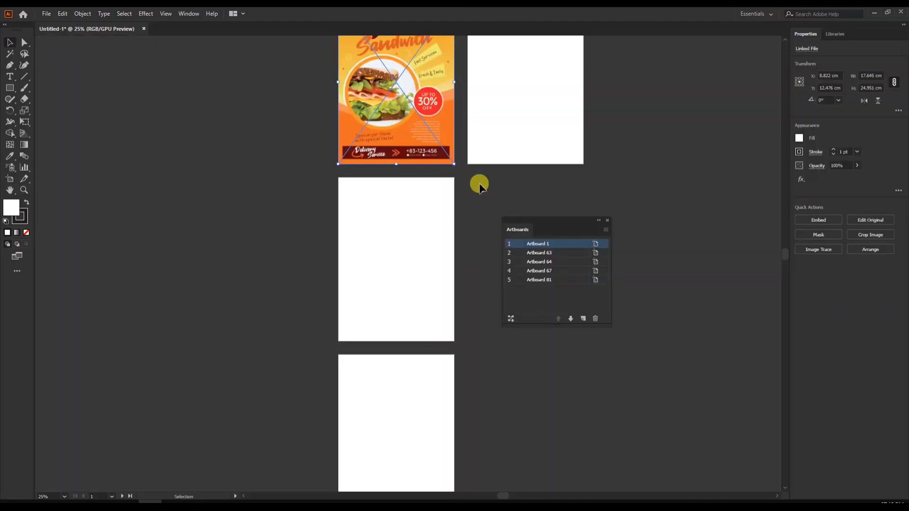
# Step: Make the flyer's artboard and the blank artboards below it active in turn with the Selection tool, ending on Artboard 63
pyautogui.click(479, 184)
pyautogui.click(411, 121)
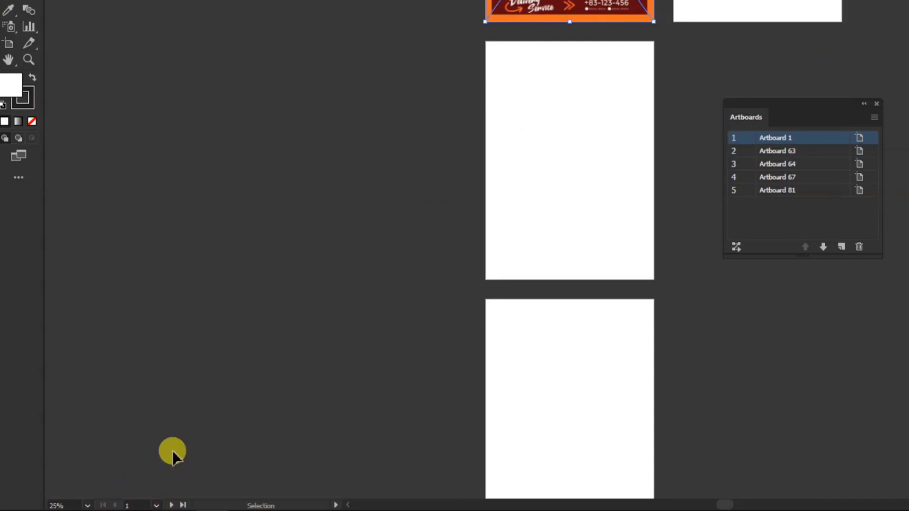
pyautogui.click(550, 160)
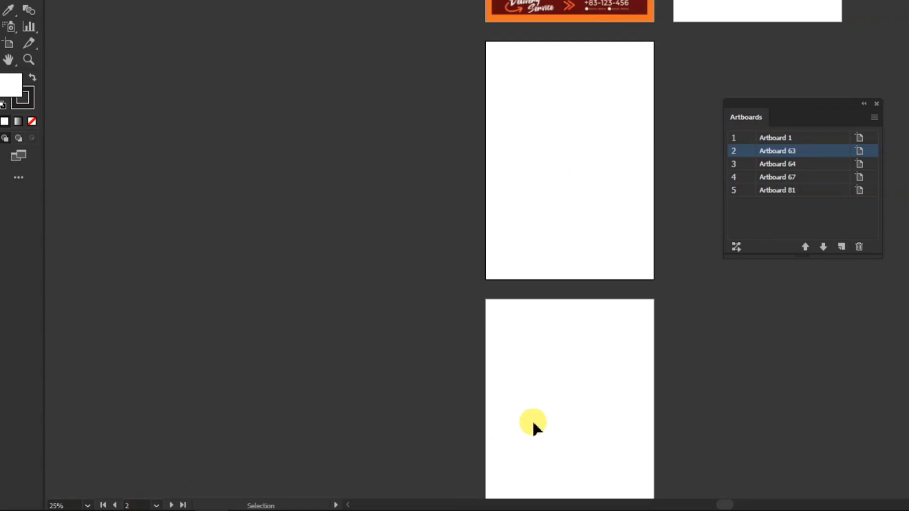
pyautogui.click(584, 375)
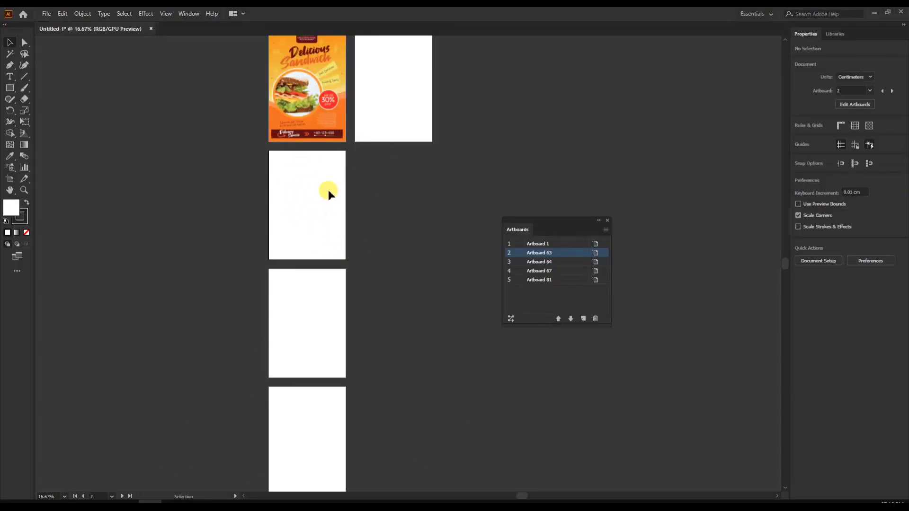
pyautogui.click(309, 405)
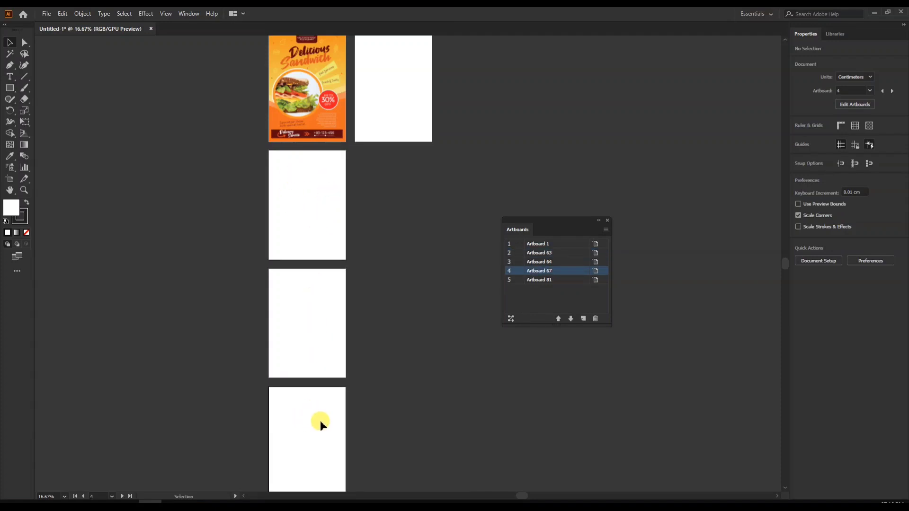
pyautogui.click(306, 220)
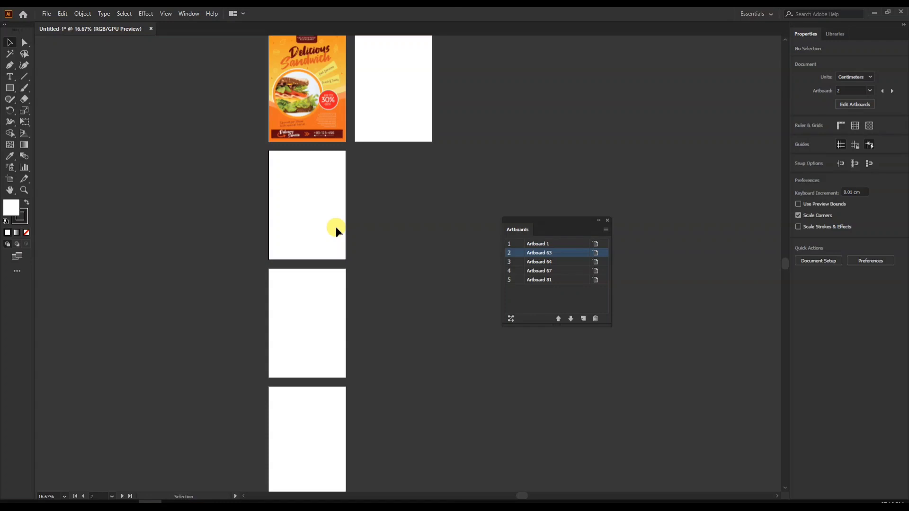
# Step: Fit Artboard 63 in the view and move it between Artboard 67 and Artboard 81 in the artboard order
pyautogui.doubleClick(538, 255)
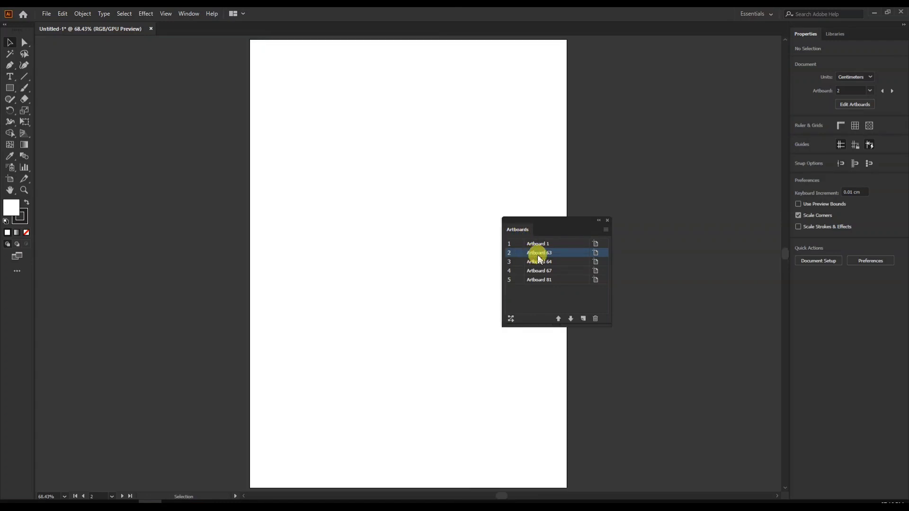
pyautogui.moveTo(538, 254); pyautogui.dragTo(542, 278)
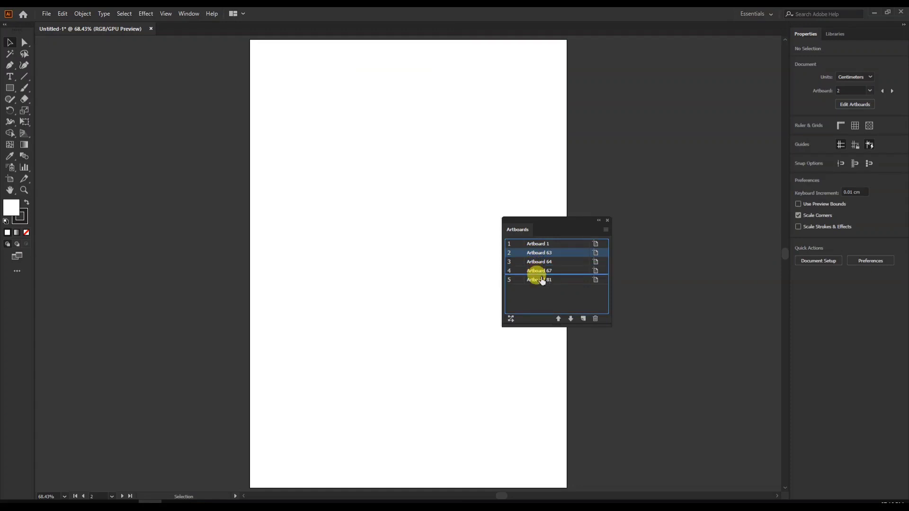
pyautogui.click(355, 292)
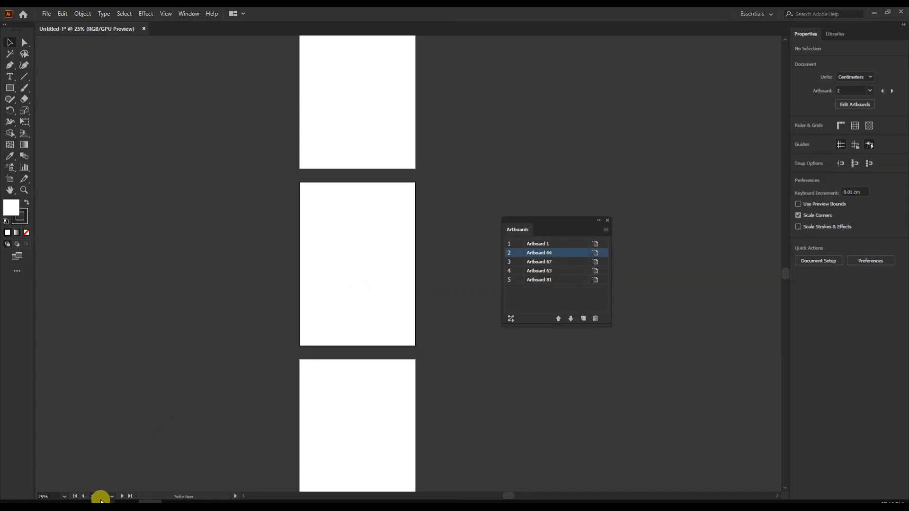
# Step: Make the flyer's artboard and the blank artboard directly below it active in turn, ending with the flyer selected
pyautogui.moveTo(357, 112); pyautogui.dragTo(354, 215)
pyautogui.click(354, 73)
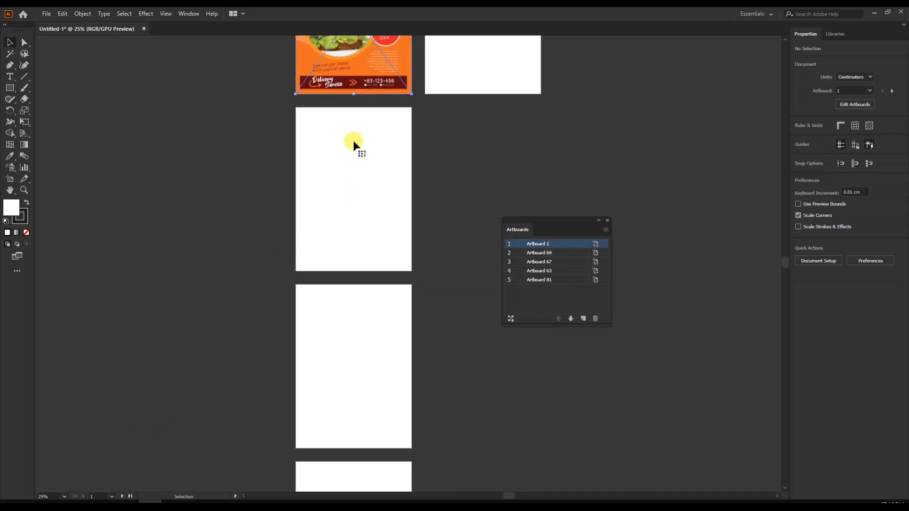
pyautogui.click(350, 158)
pyautogui.click(75, 496)
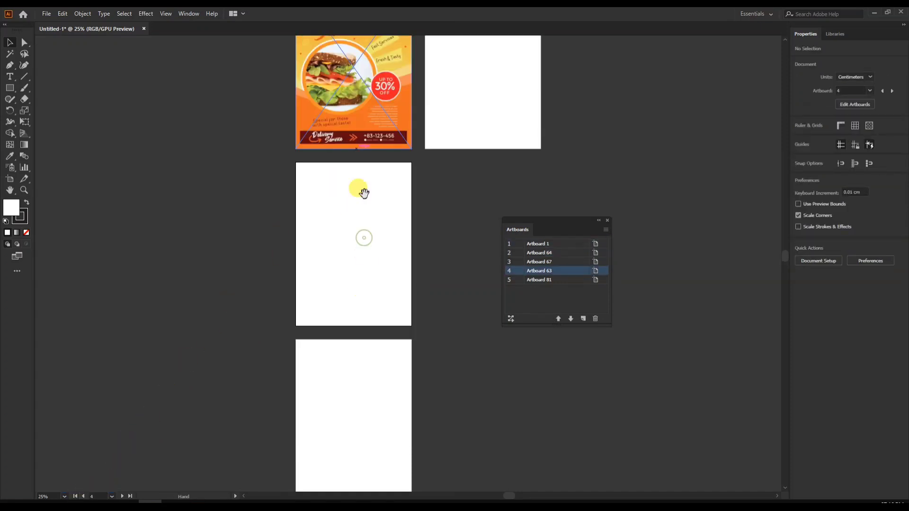
pyautogui.click(351, 124)
pyautogui.press('space')
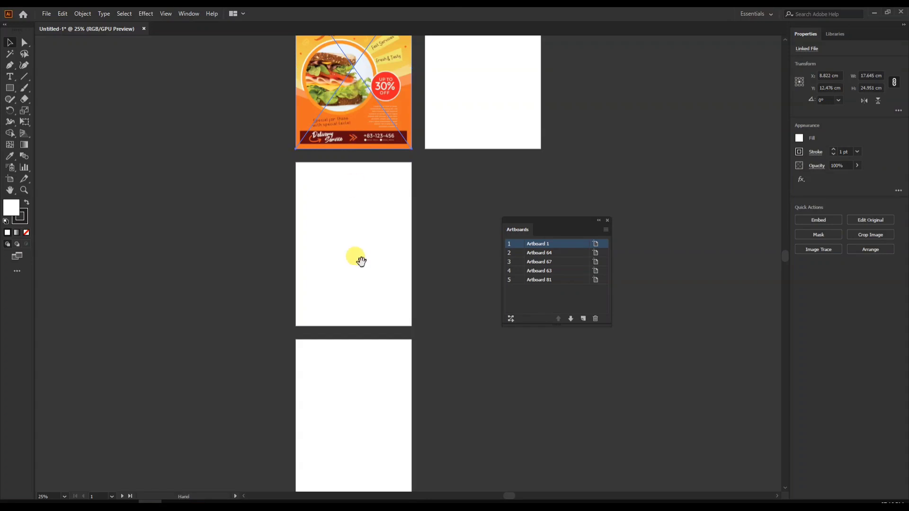
# Step: Make Artboard 64 further down the column active and check its number in the artboard navigation
pyautogui.moveTo(360, 274); pyautogui.dragTo(361, 187)
pyautogui.moveTo(364, 313); pyautogui.dragTo(359, 241)
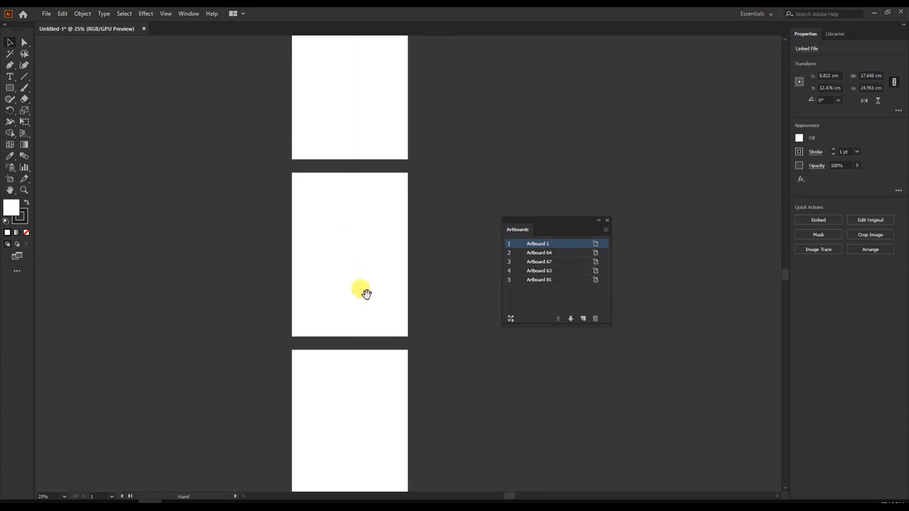
pyautogui.moveTo(356, 312); pyautogui.dragTo(347, 262)
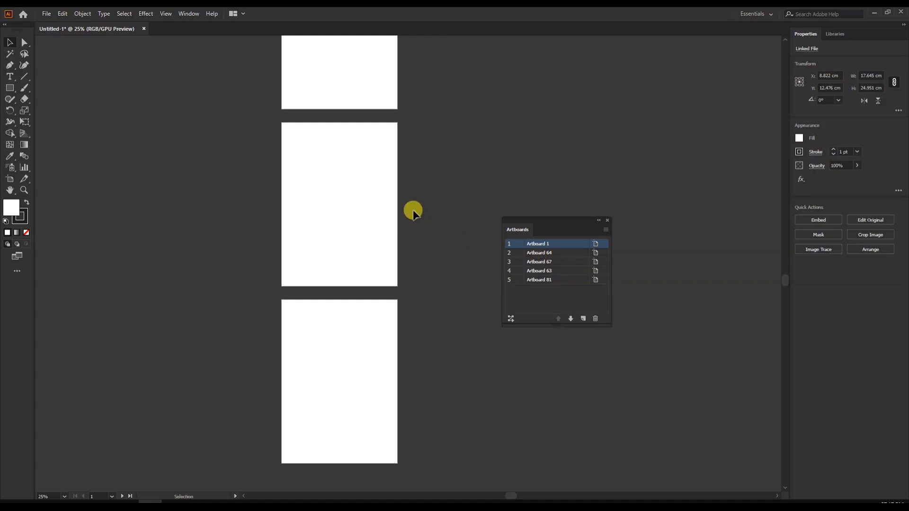
pyautogui.click(354, 223)
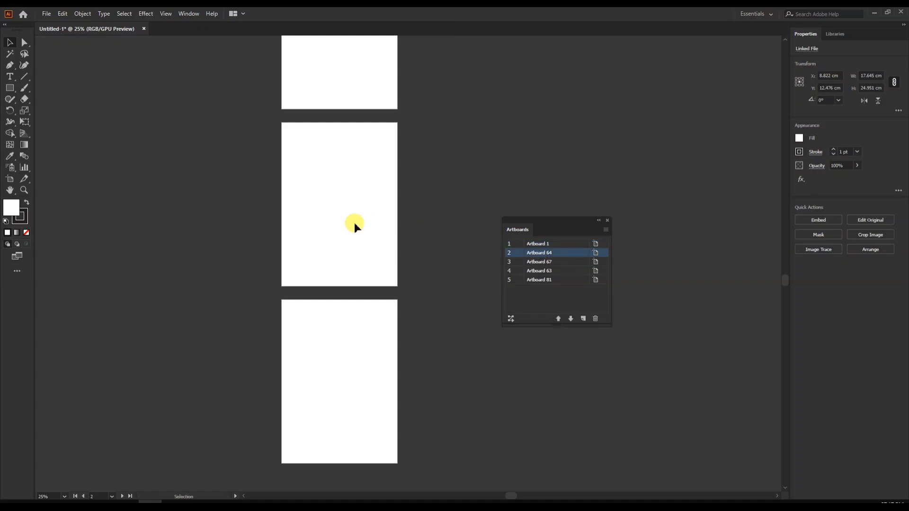
pyautogui.click(98, 496)
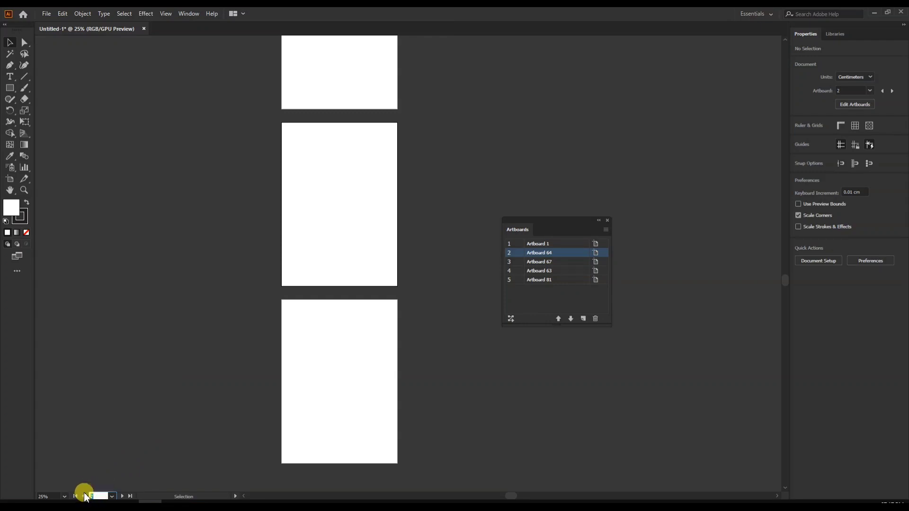
pyautogui.click(357, 254)
pyautogui.press('m')
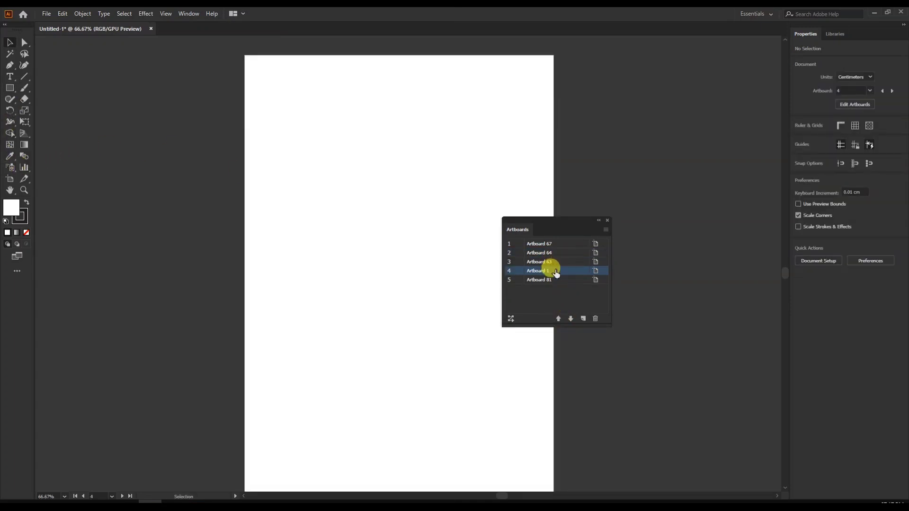
# Step: Move Artboard 1 up and down the artboard order, ending in third place between Artboard 64 and Artboard 63
pyautogui.click(559, 319)
pyautogui.click(569, 319)
pyautogui.click(558, 320)
pyautogui.click(570, 321)
pyautogui.click(570, 321)
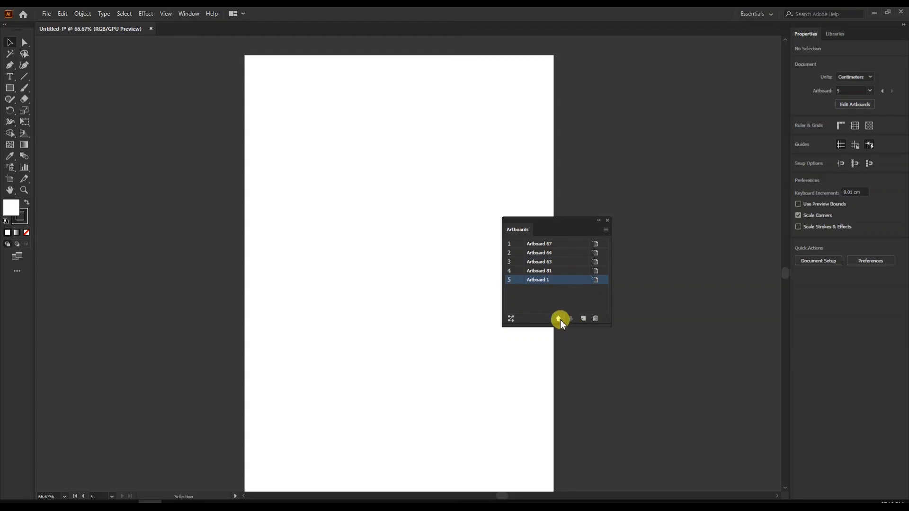
pyautogui.click(559, 319)
pyautogui.click(559, 319)
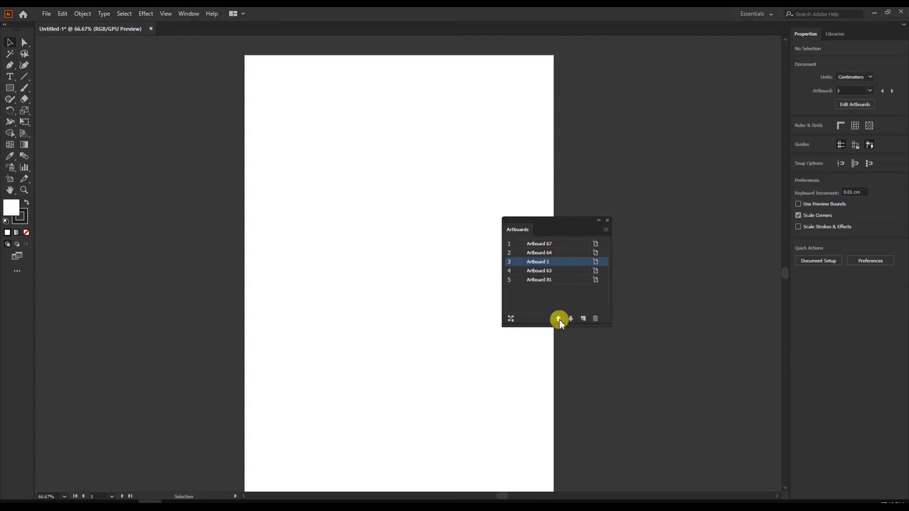
# Step: Switch to the Artboard tool and place the Artboards panel over the upper part of the blank artboard
pyautogui.moveTo(528, 221); pyautogui.dragTo(420, 161)
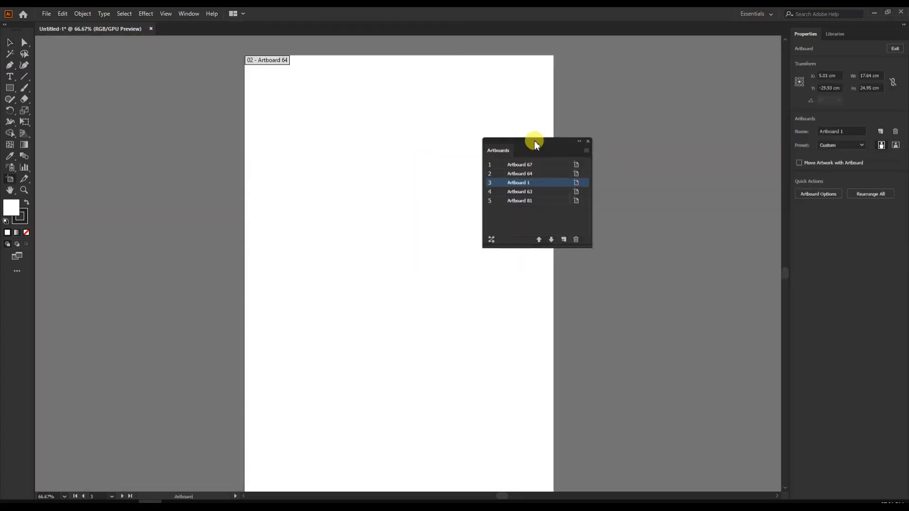
pyautogui.moveTo(534, 140); pyautogui.dragTo(524, 141)
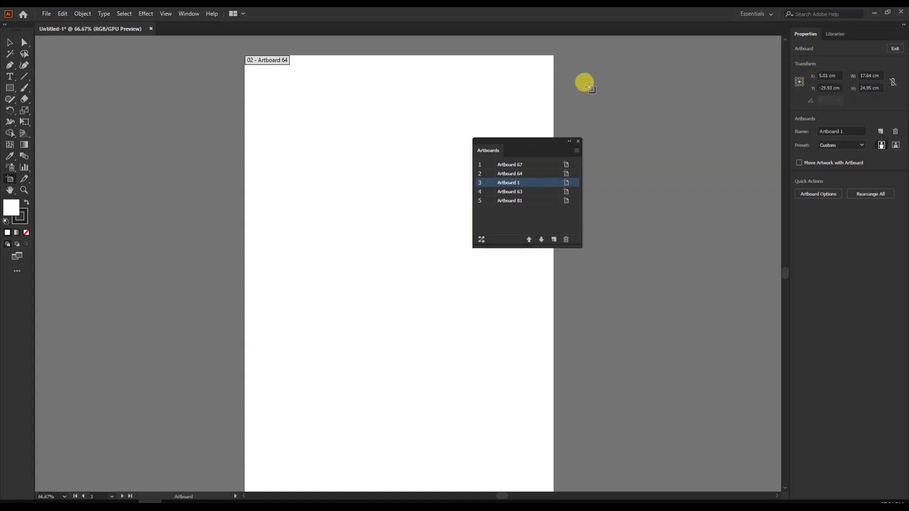
pyautogui.click(189, 14)
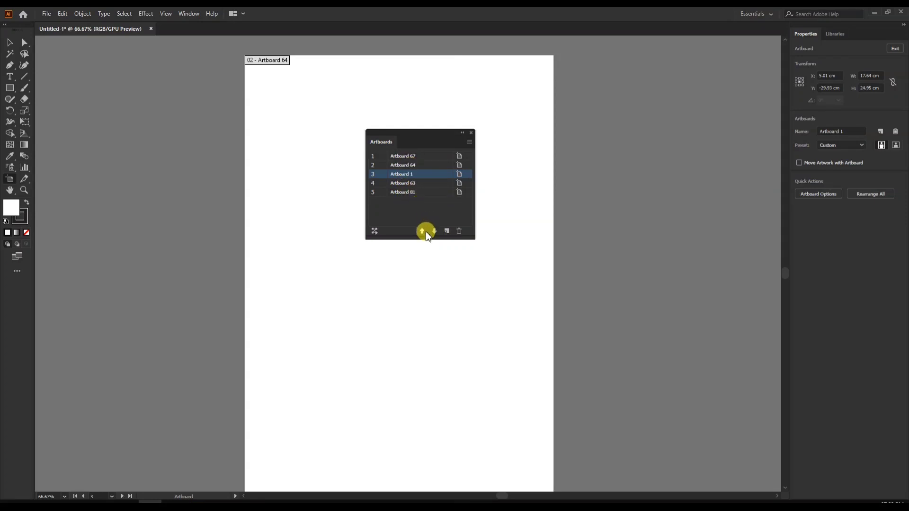
pyautogui.moveTo(412, 136); pyautogui.dragTo(384, 129)
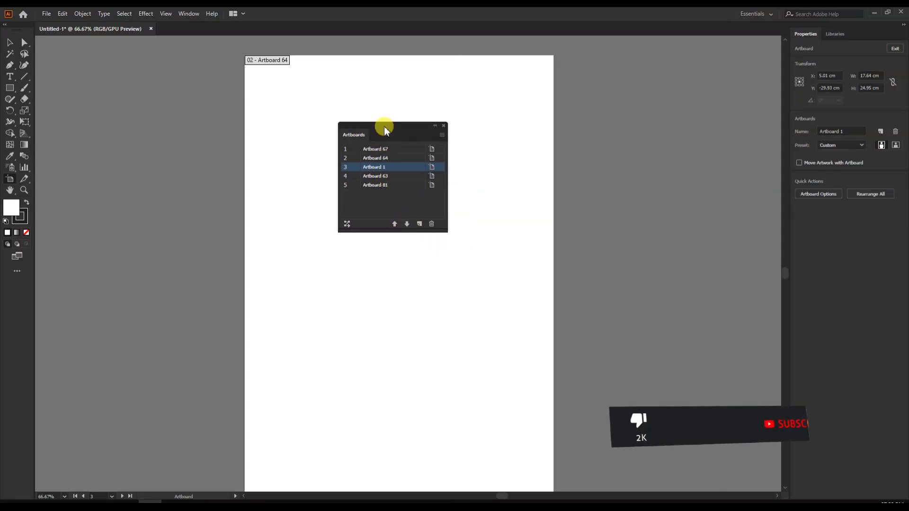